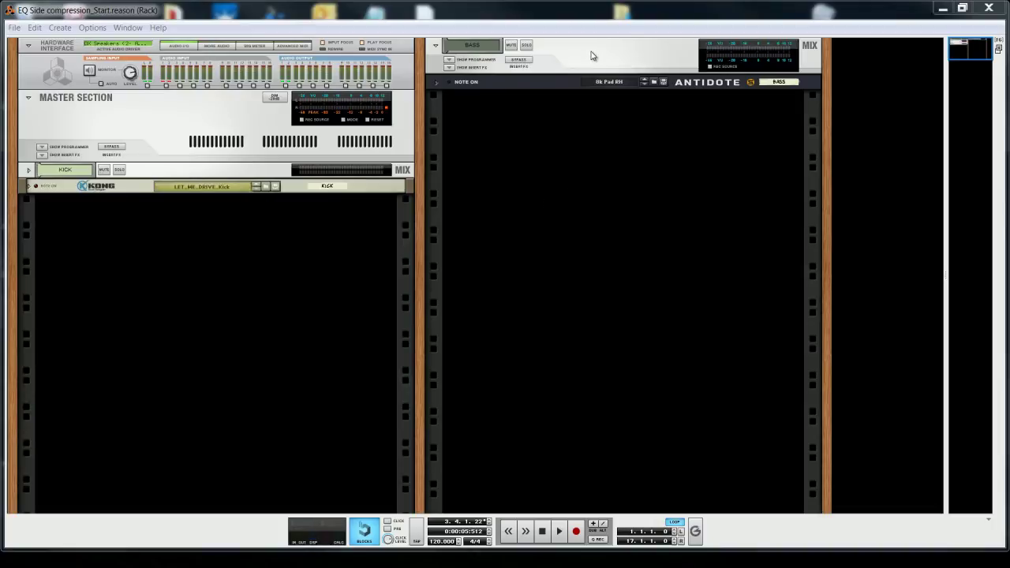
# Step: Select the KICK channel and BASS device, then open the song sequencer in a detached window
pyautogui.click(190, 172)
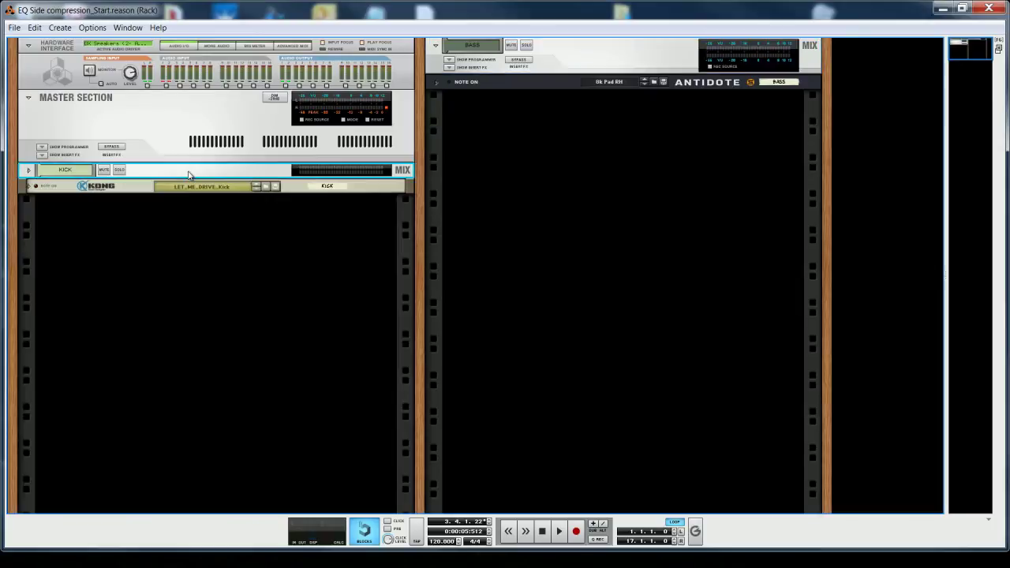
pyautogui.click(602, 57)
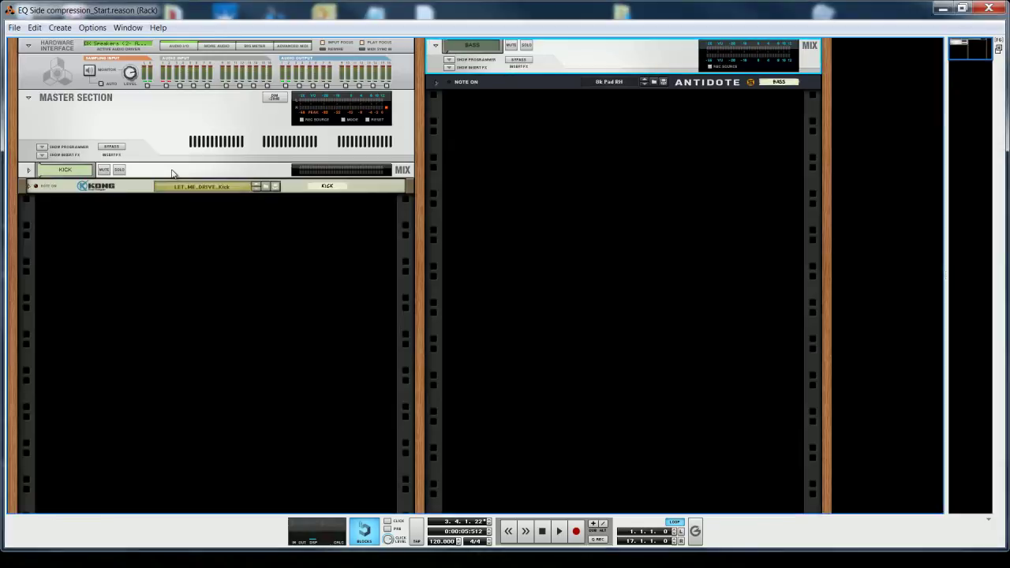
pyautogui.press('F7')
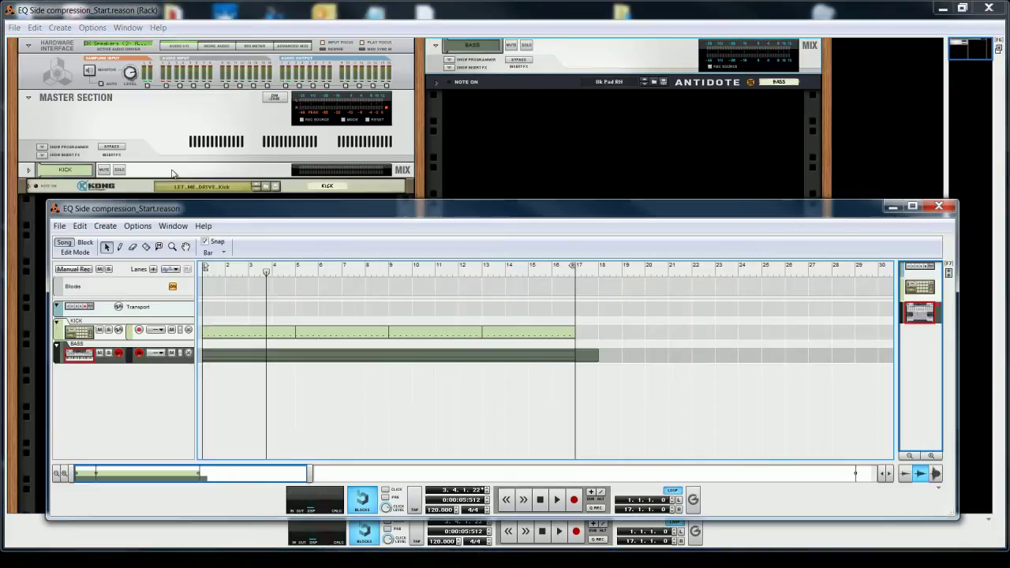
# Step: Play the song from bar 1 to about bar 5, stop it, and bring the rack back full screen
pyautogui.click(557, 501)
pyautogui.click(541, 500)
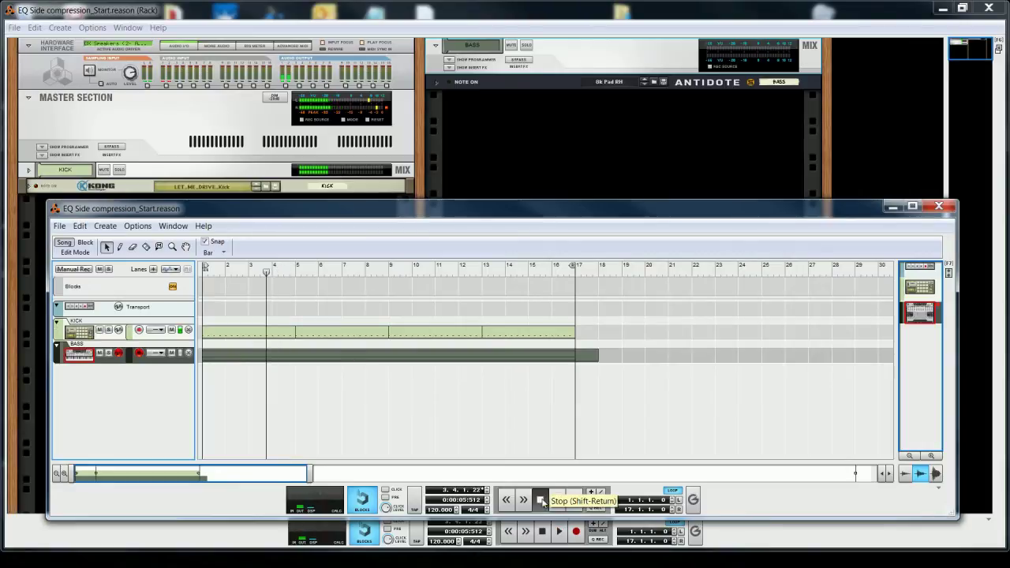
pyautogui.click(542, 500)
pyautogui.click(557, 501)
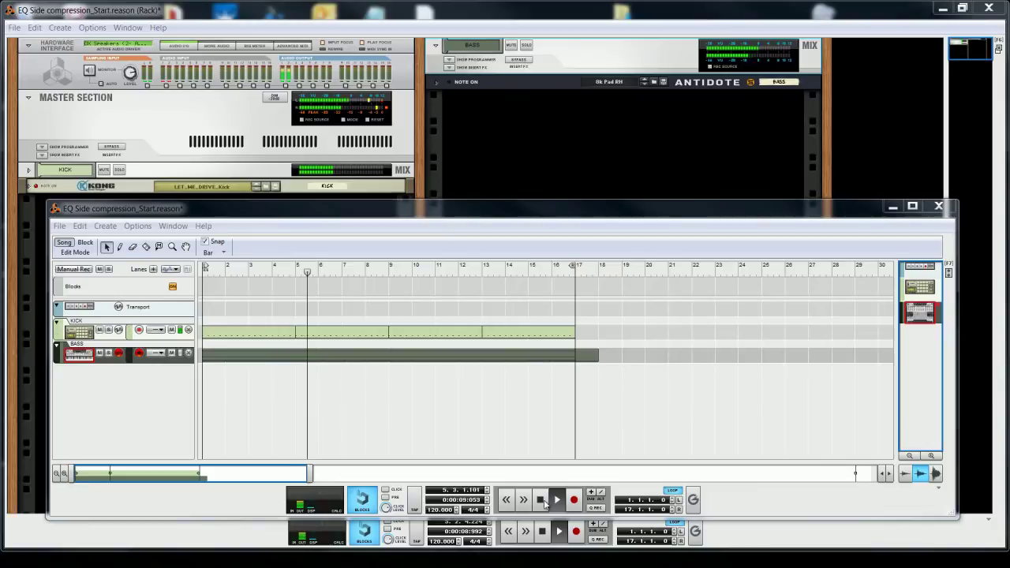
pyautogui.click(543, 501)
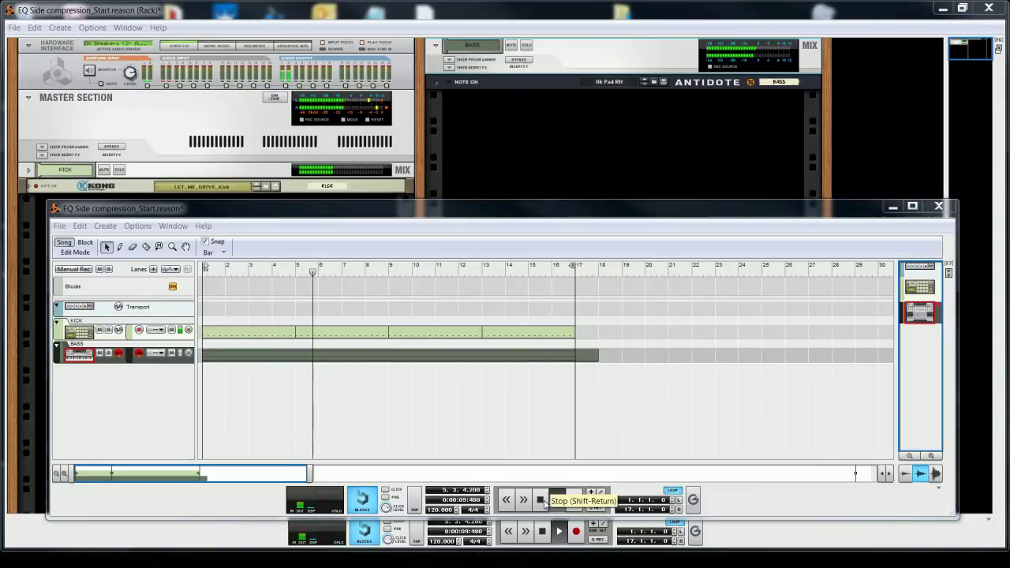
pyautogui.click(565, 146)
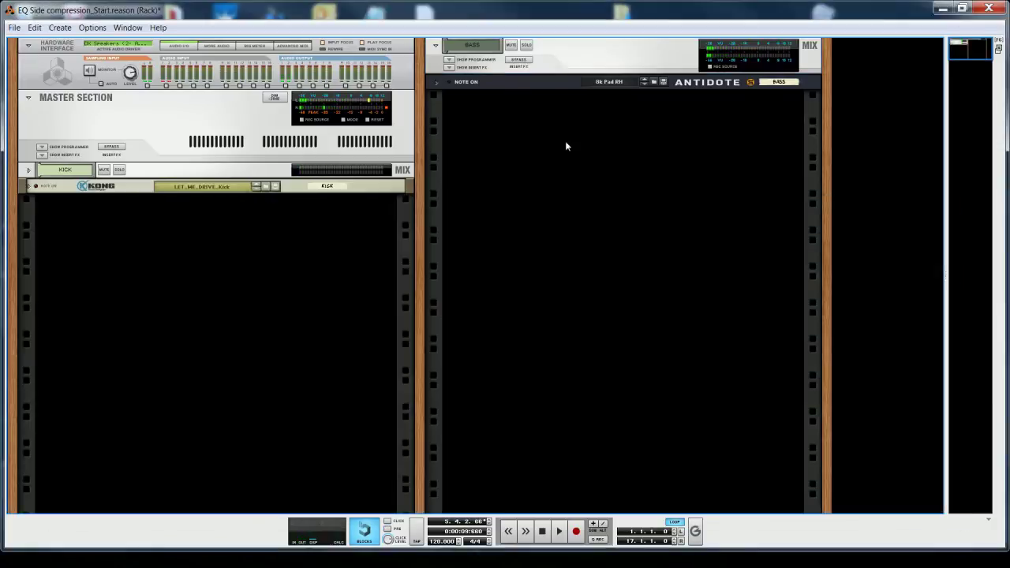
# Step: Unfold the KICK and BASS insert effects to show both spectrum analysers, and start playback
pyautogui.click(30, 174)
pyautogui.click(28, 170)
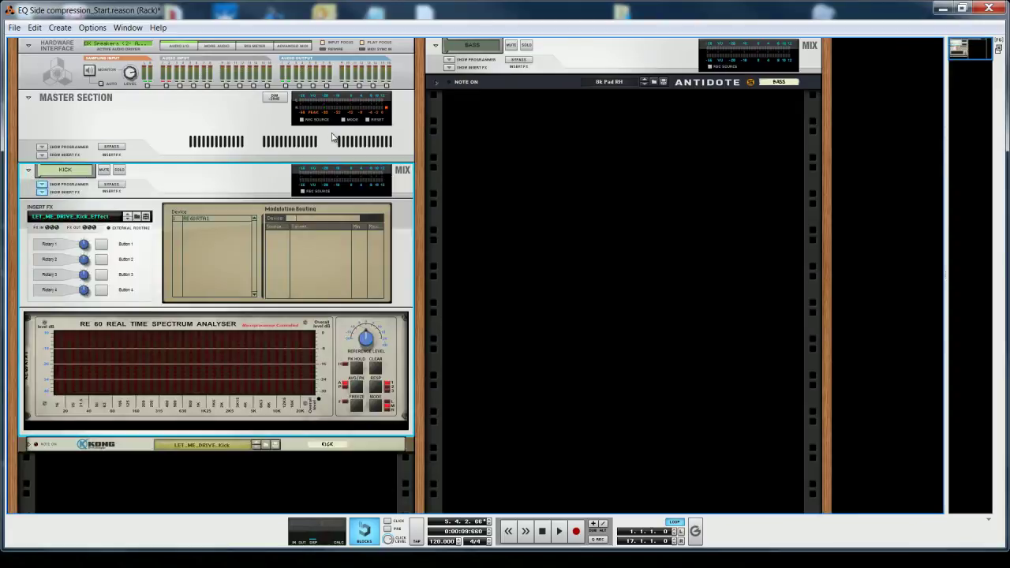
pyautogui.click(451, 68)
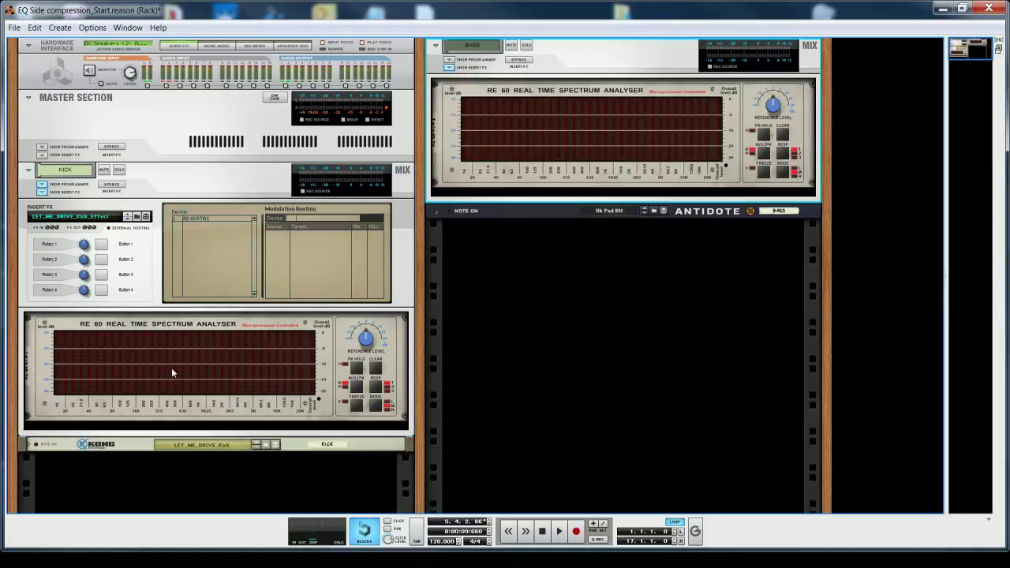
pyautogui.click(559, 531)
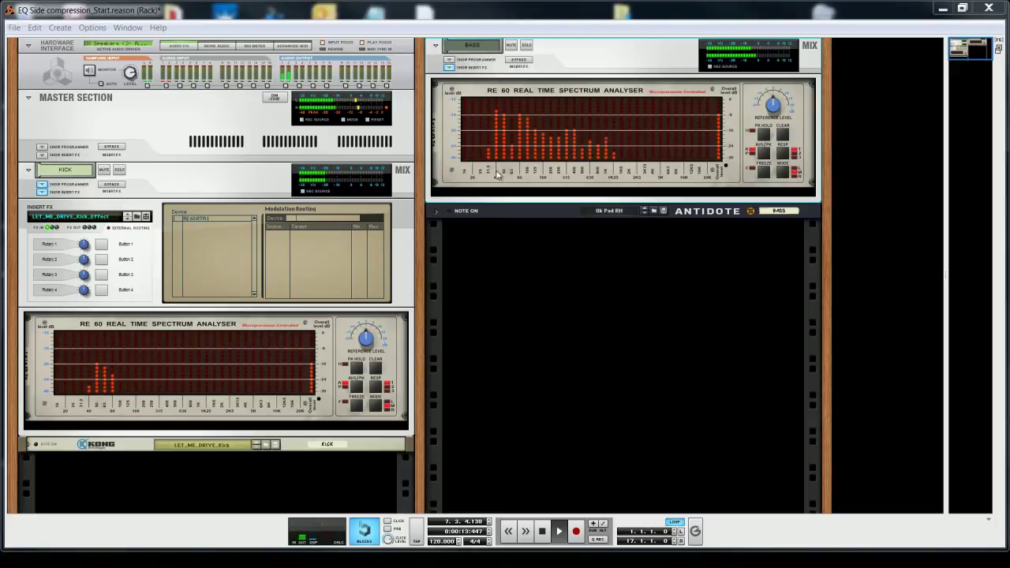
pyautogui.click(553, 145)
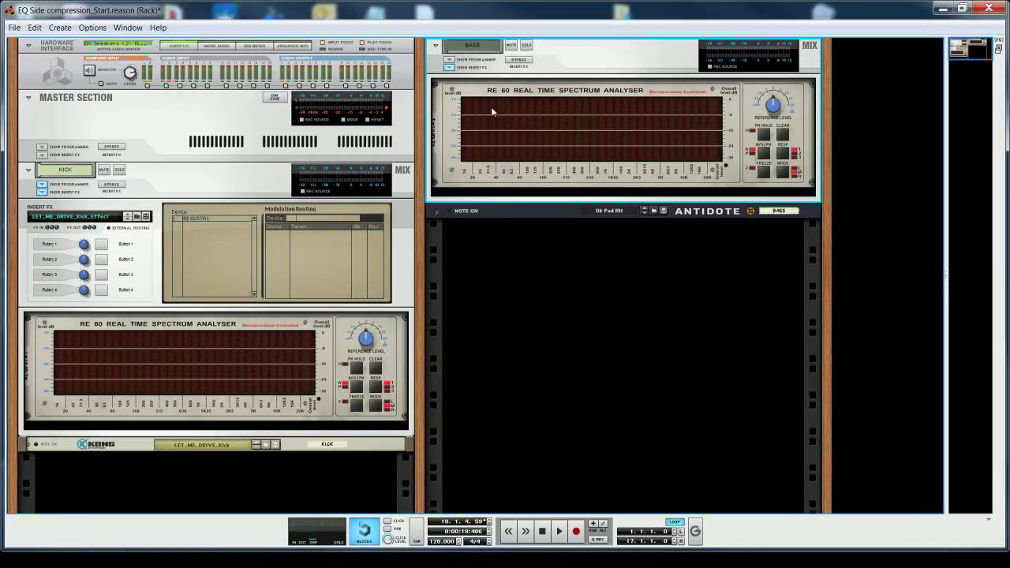
pyautogui.click(558, 531)
# Step: On the rear view, insert a Spider Audio Merger & Splitter into the kick channel's device group
pyautogui.press('Tab')
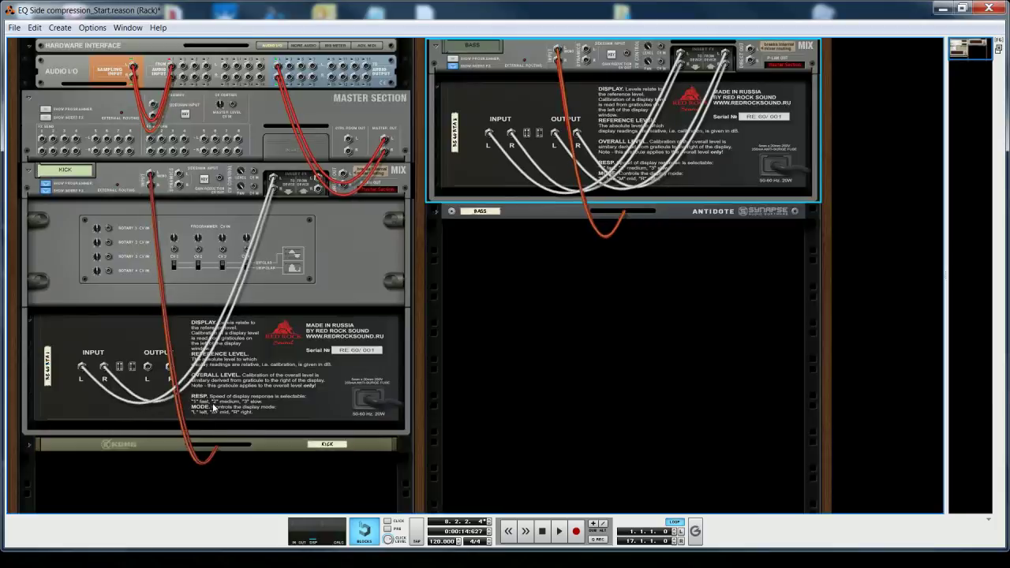
pyautogui.scroll(-2, 212, 402)
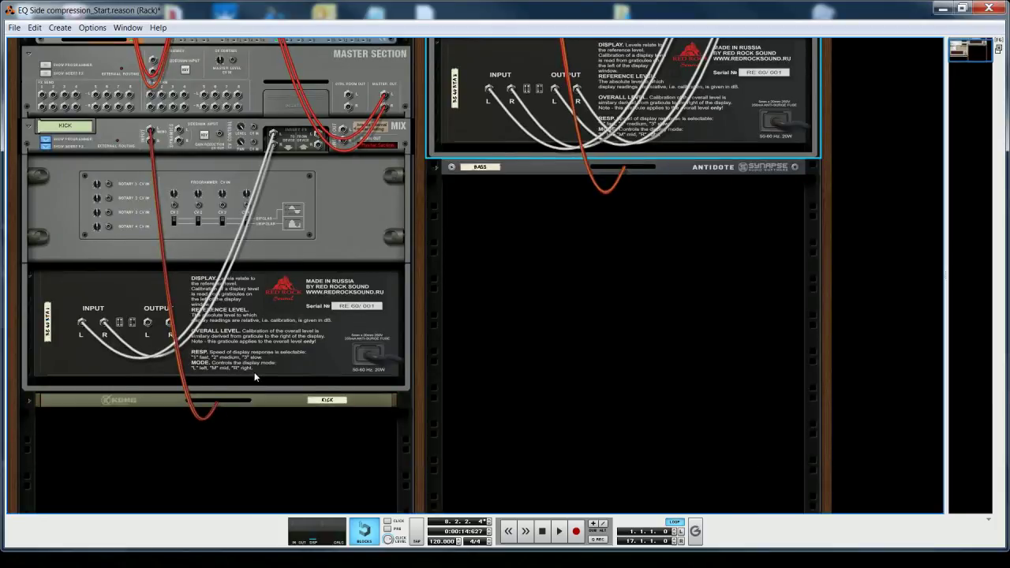
pyautogui.moveTo(254, 372); pyautogui.dragTo(257, 384)
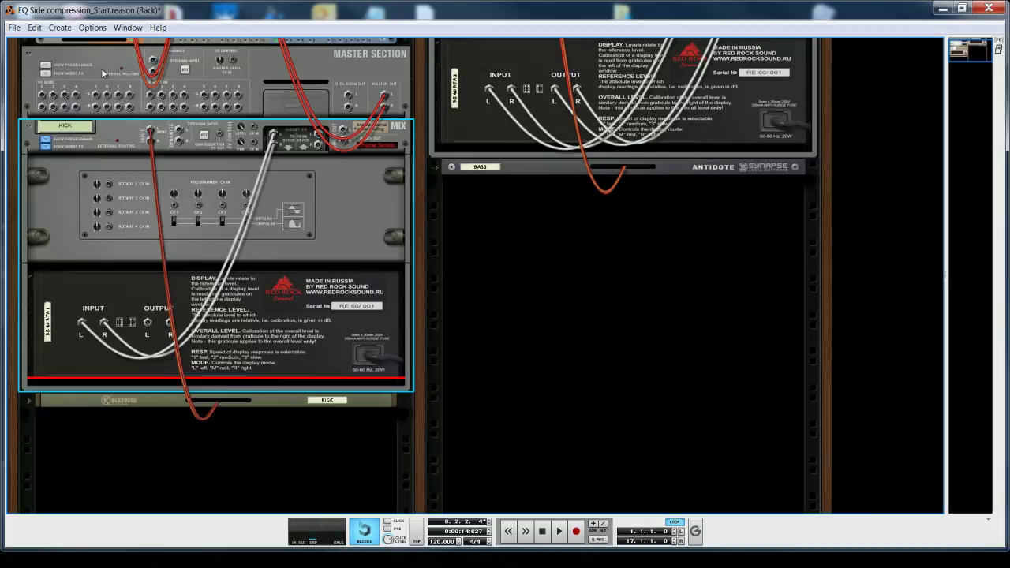
pyautogui.click(60, 28)
pyautogui.moveTo(81, 122)
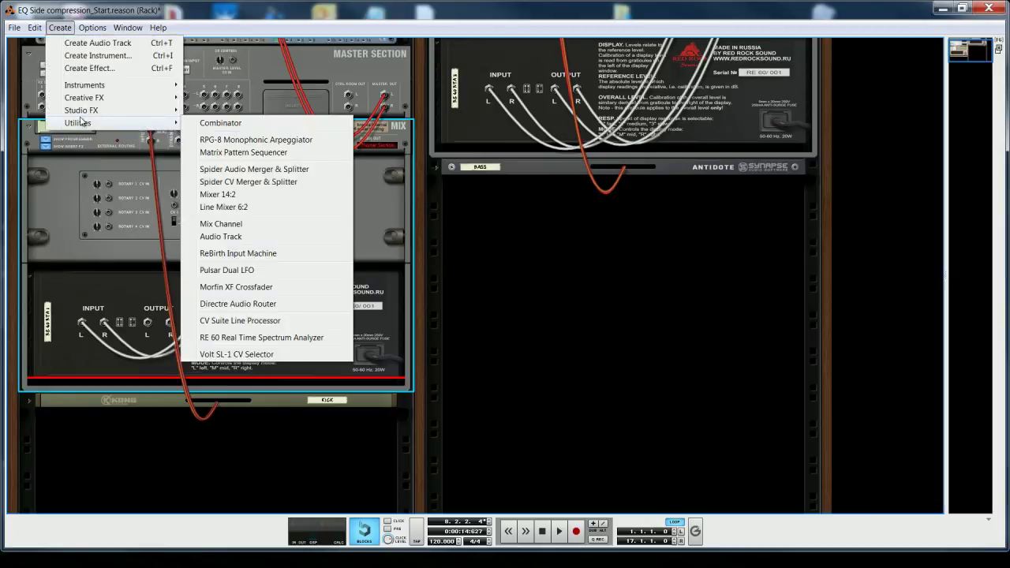
pyautogui.click(227, 169)
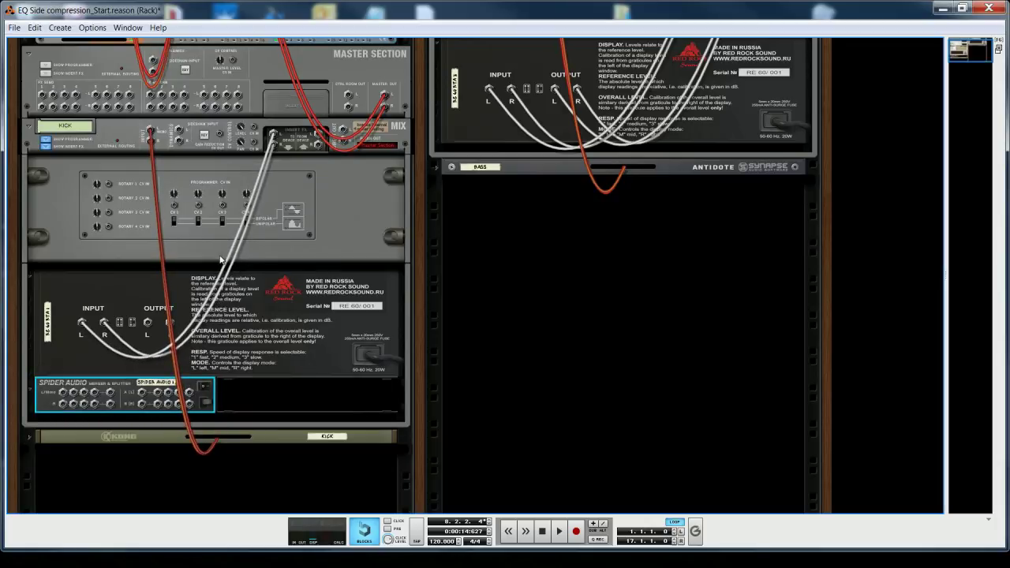
# Step: Cable the analyser output into the Spider inputs and a Spider output back to the kick's insert return
pyautogui.moveTo(147, 328); pyautogui.dragTo(273, 135)
pyautogui.moveTo(164, 394); pyautogui.dragTo(315, 138)
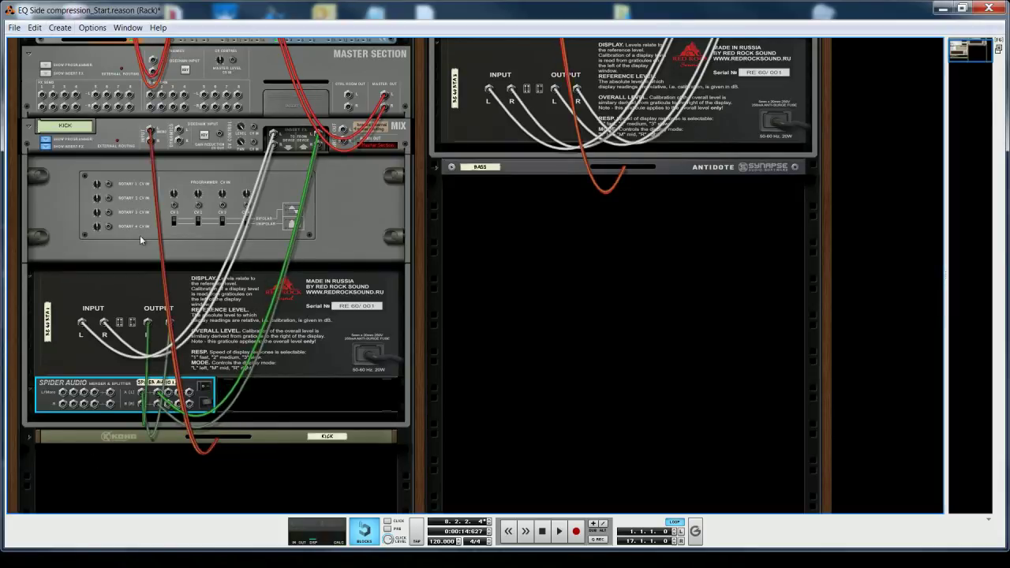
pyautogui.click(60, 27)
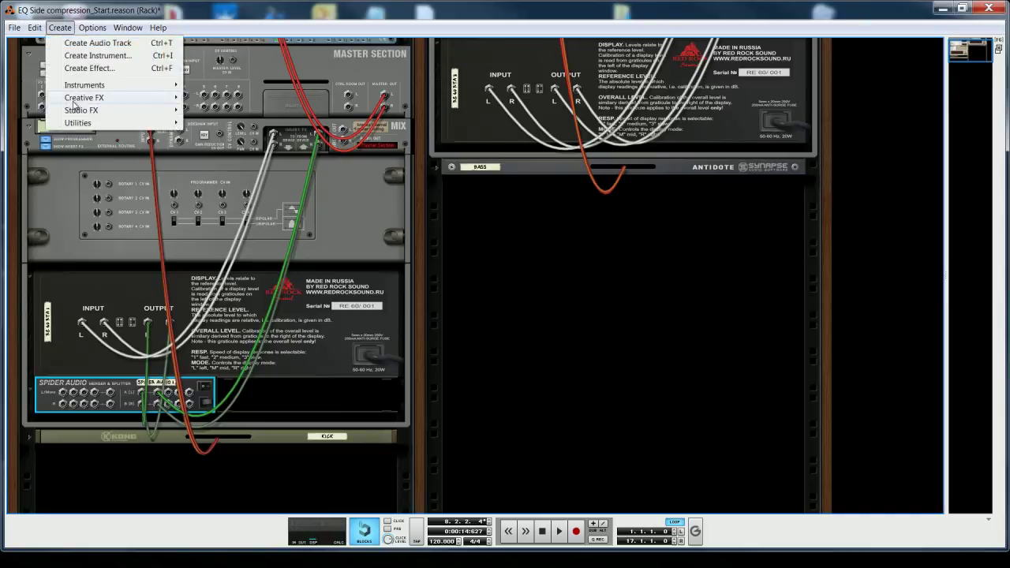
# Step: Insert an MClass Compressor and feed a Spider Audio split of the kick into its audio input
pyautogui.moveTo(107, 86)
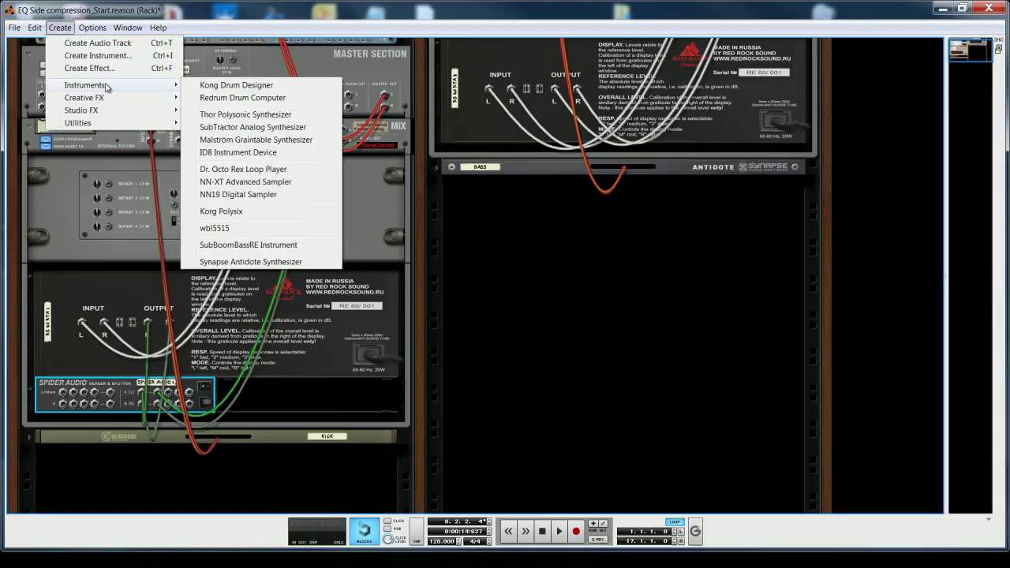
pyautogui.moveTo(154, 112)
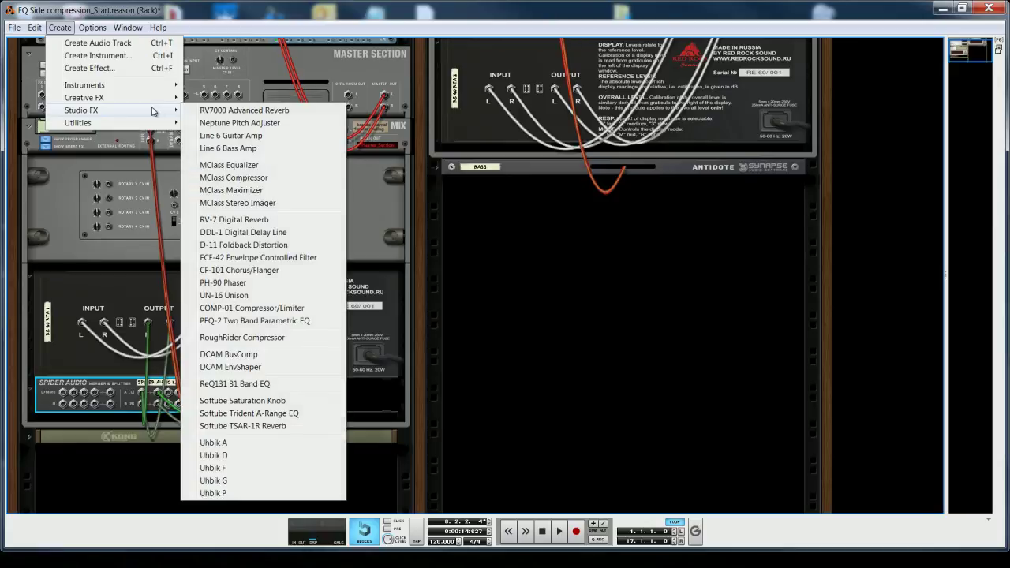
pyautogui.click(236, 180)
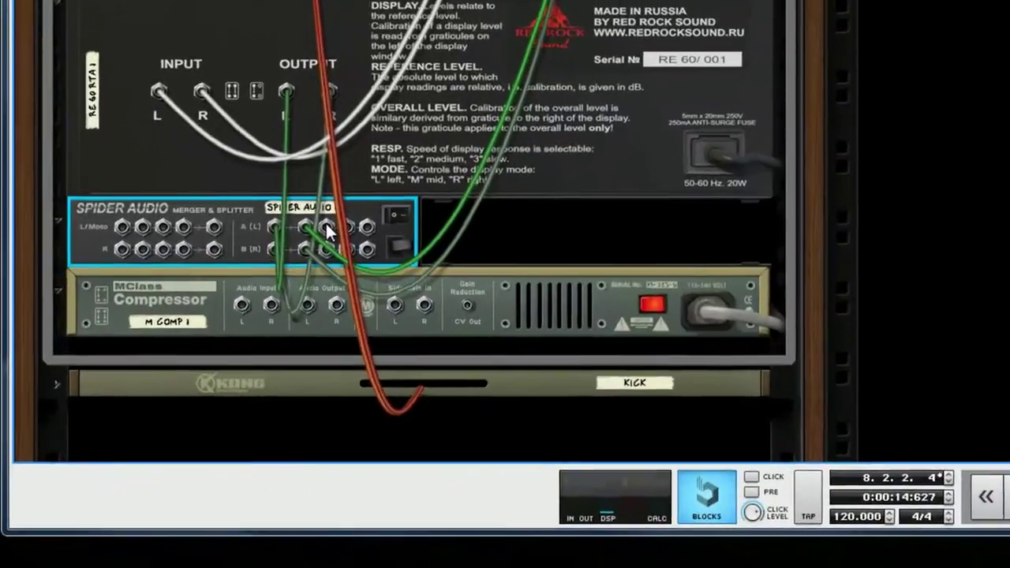
pyautogui.moveTo(167, 394); pyautogui.dragTo(133, 435)
pyautogui.moveTo(260, 308); pyautogui.dragTo(243, 305)
# Step: Lower the compressor threshold to about -29.5 dB, then stop playback
pyautogui.press('Tab')
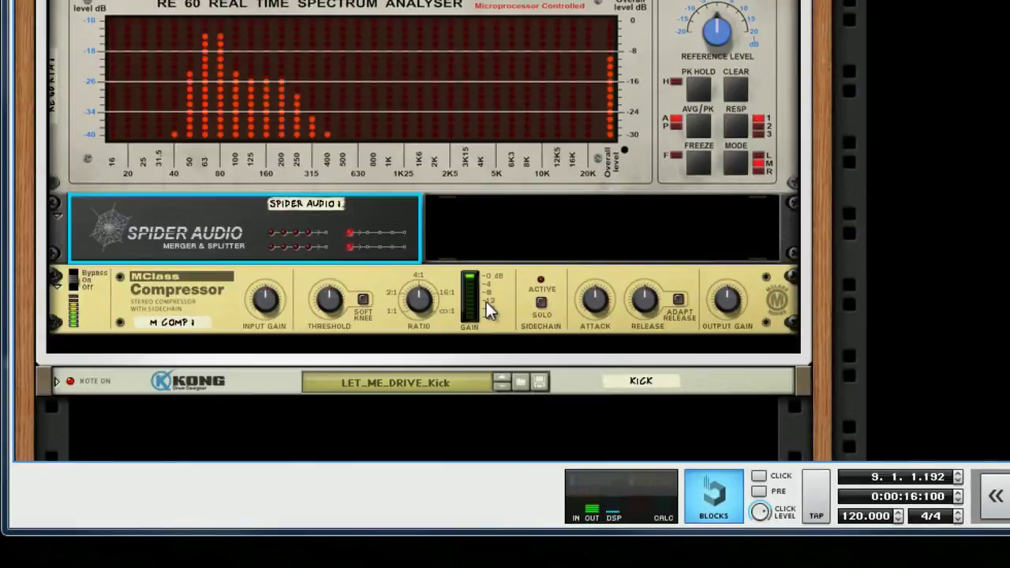
pyautogui.moveTo(330, 301); pyautogui.dragTo(344, 366)
pyautogui.moveTo(330, 298); pyautogui.dragTo(333, 313)
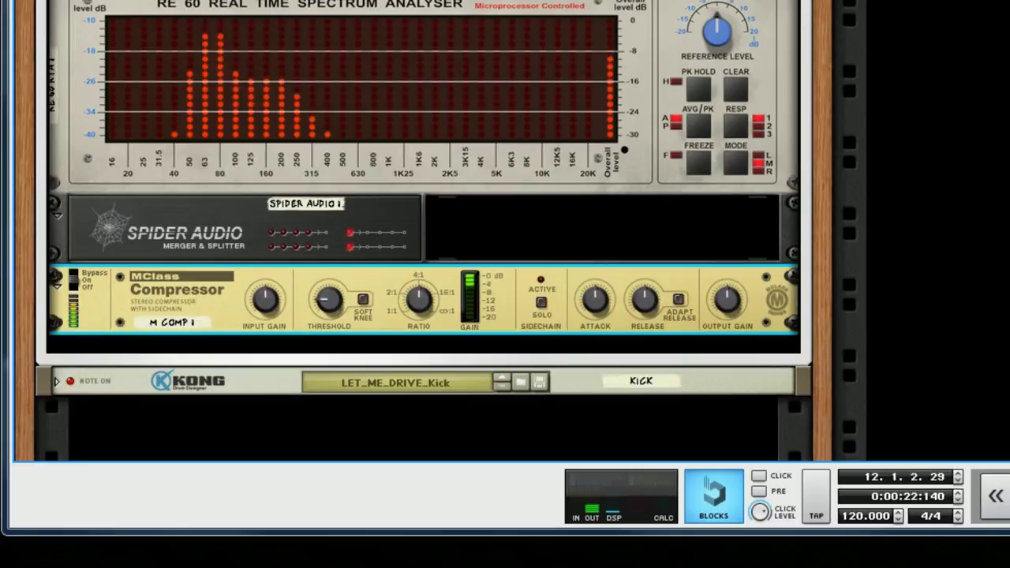
pyautogui.press('space')
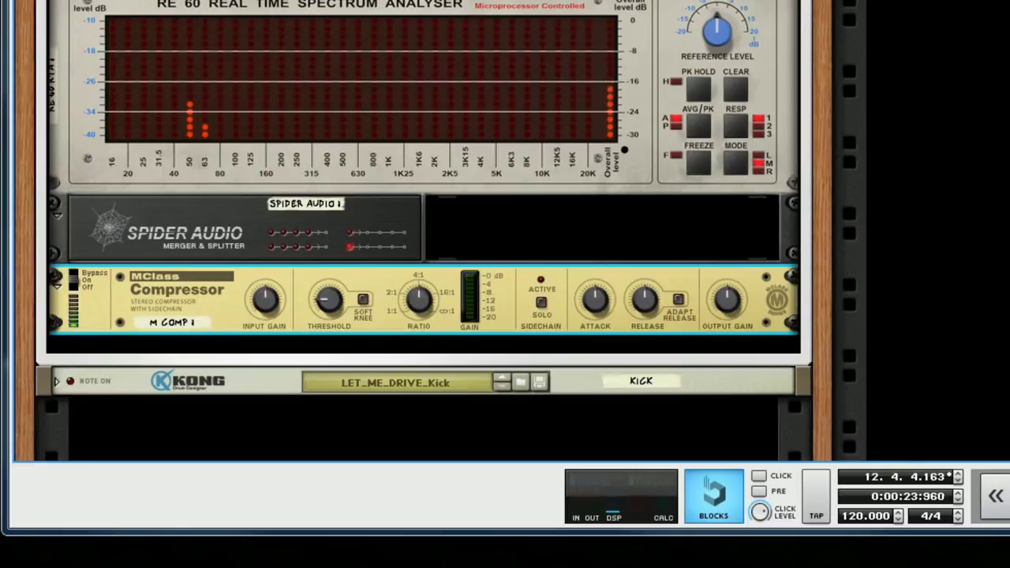
pyautogui.press('Tab')
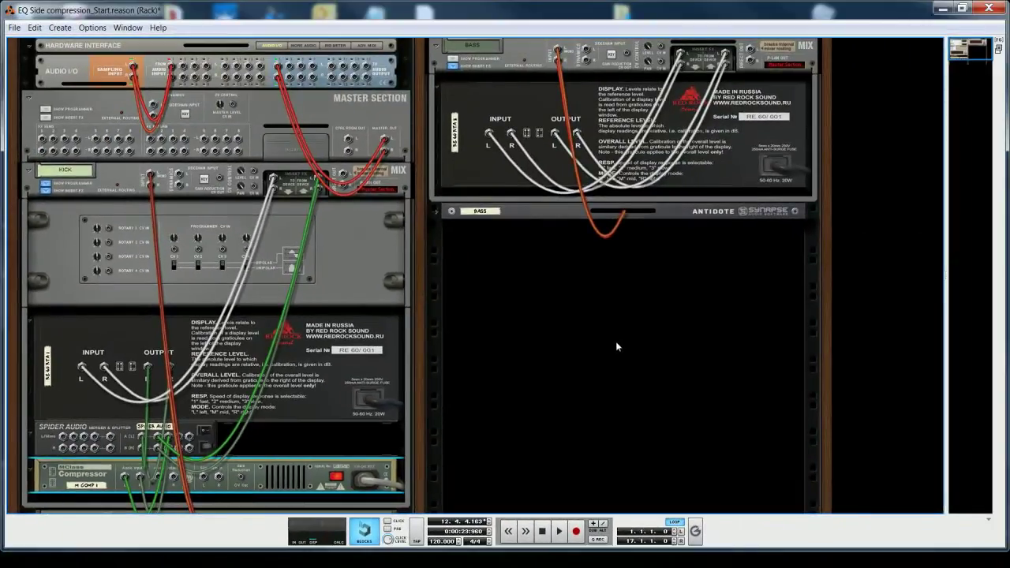
# Step: Insert a Combinator after the Antidote bass synth
pyautogui.press('Tab')
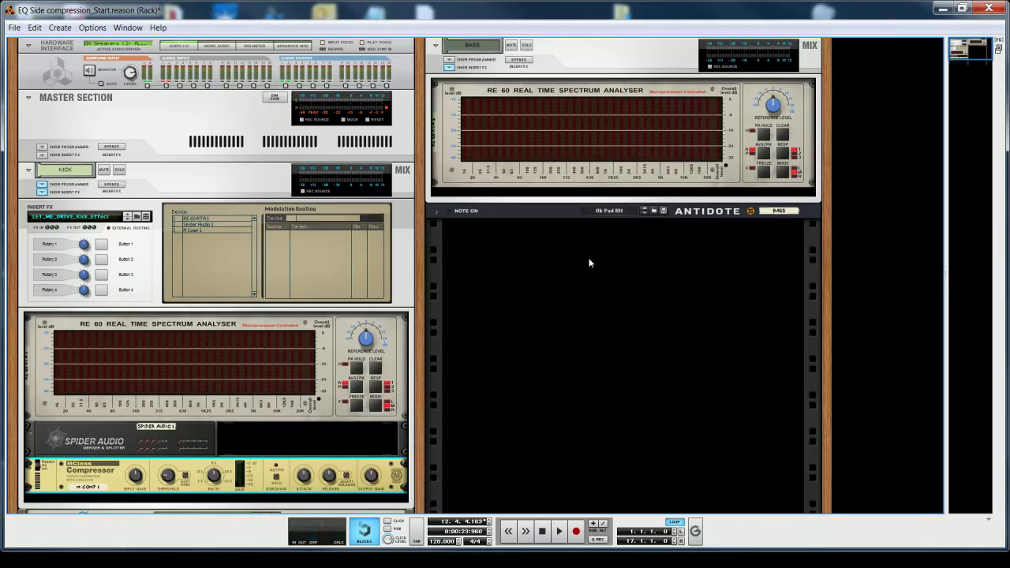
pyautogui.click(561, 214)
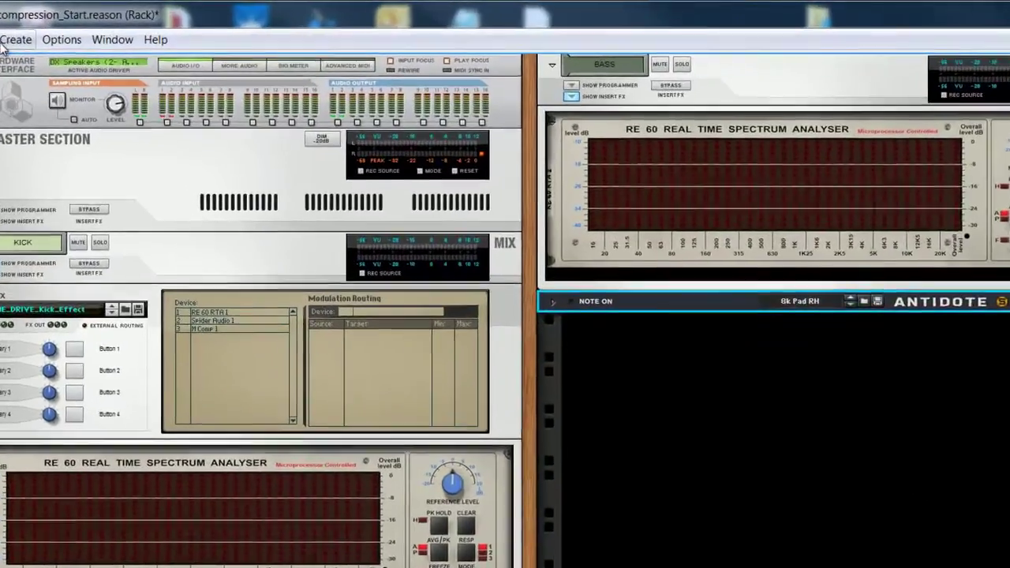
pyautogui.click(6, 41)
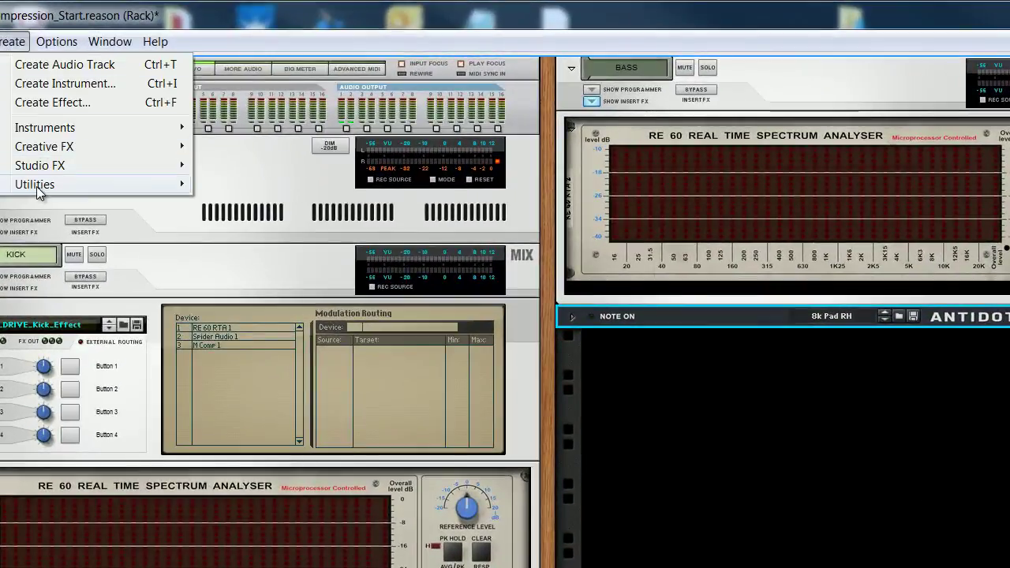
pyautogui.moveTo(38, 193)
pyautogui.click(221, 196)
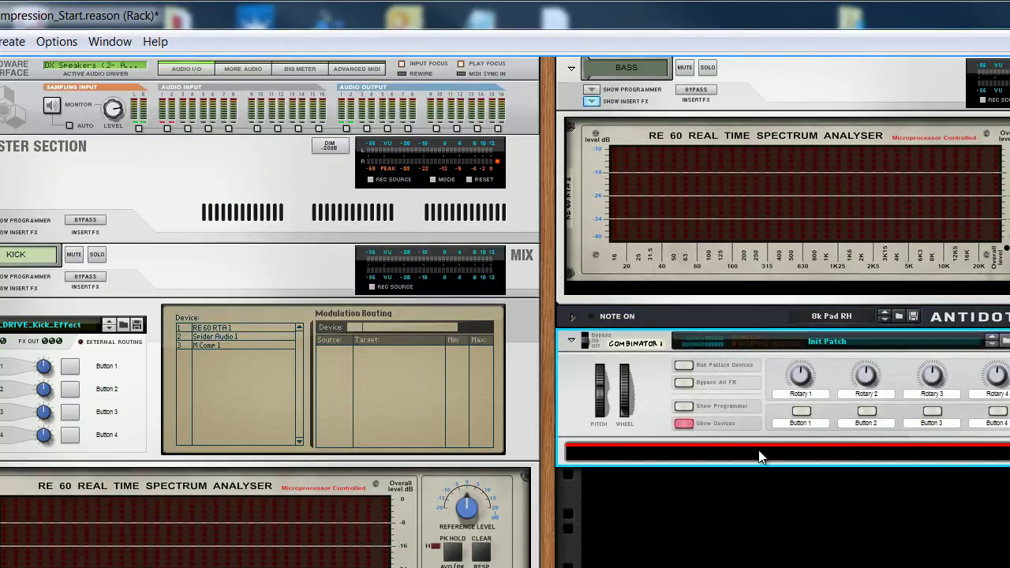
# Step: Add an MClass Equalizer inside the bass Combinator and flip to the rear cabling
pyautogui.click(12, 41)
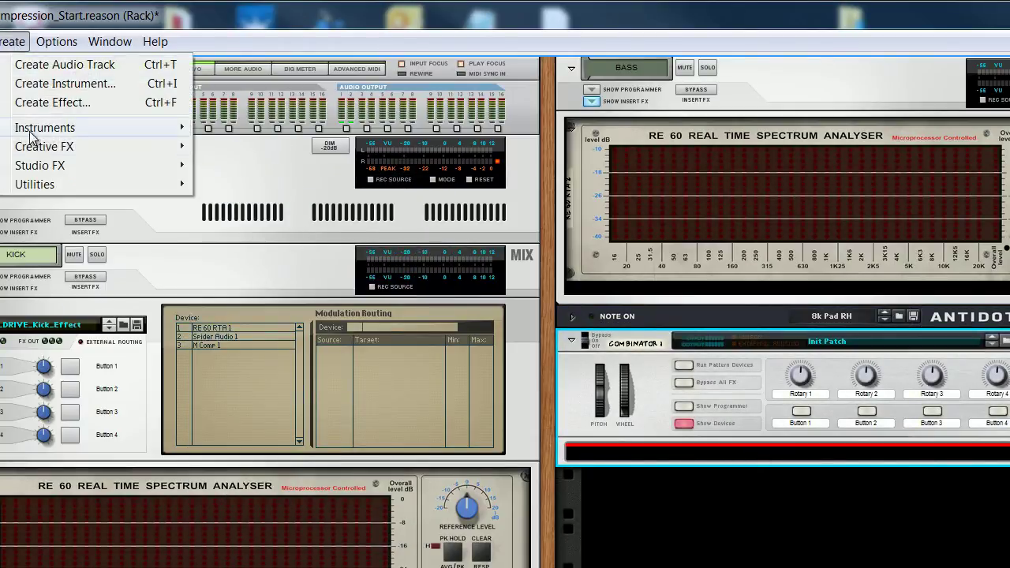
pyautogui.moveTo(37, 153)
pyautogui.moveTo(145, 165)
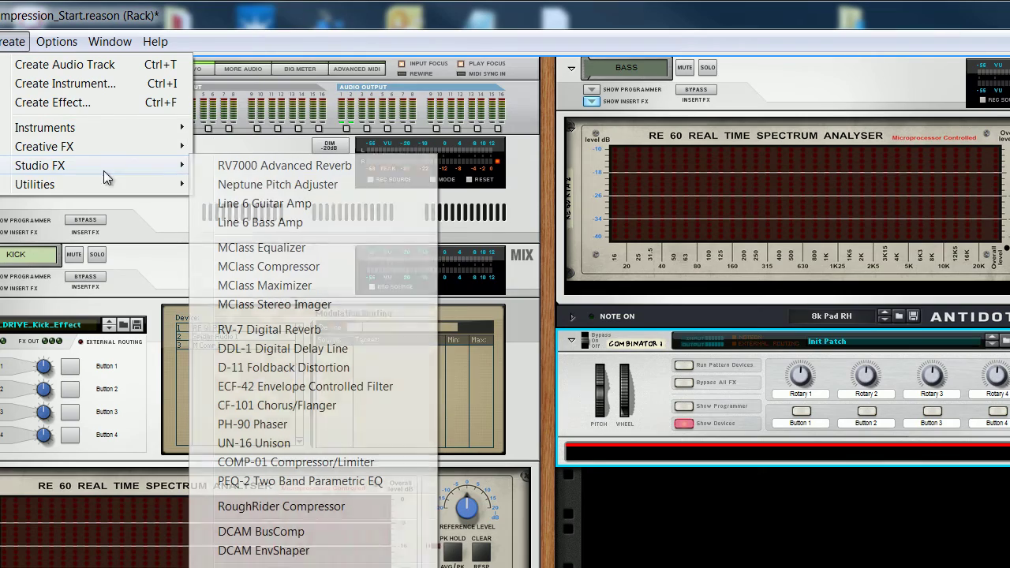
pyautogui.click(290, 252)
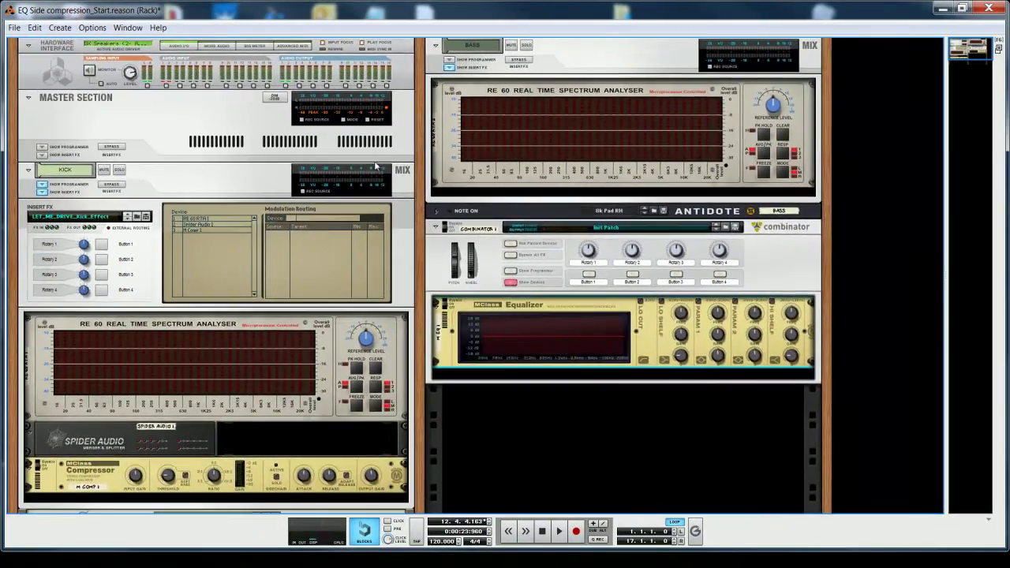
pyautogui.press('Tab')
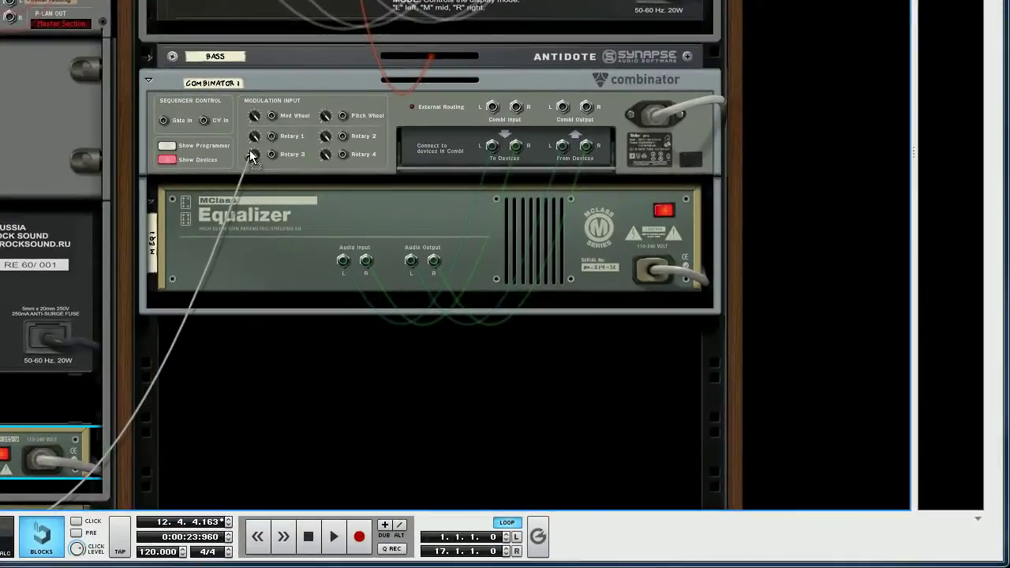
# Step: Cable the compressor CV into Combinator Rotary 1 and pick MEQ1 in the Combinator programmer
pyautogui.moveTo(251, 155); pyautogui.dragTo(273, 138)
pyautogui.press('Tab')
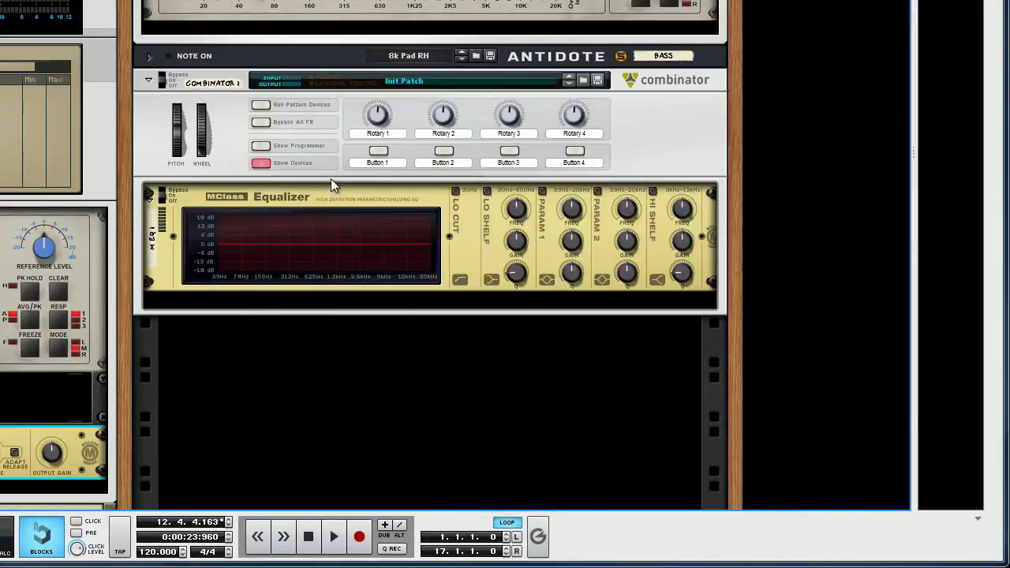
pyautogui.click(260, 146)
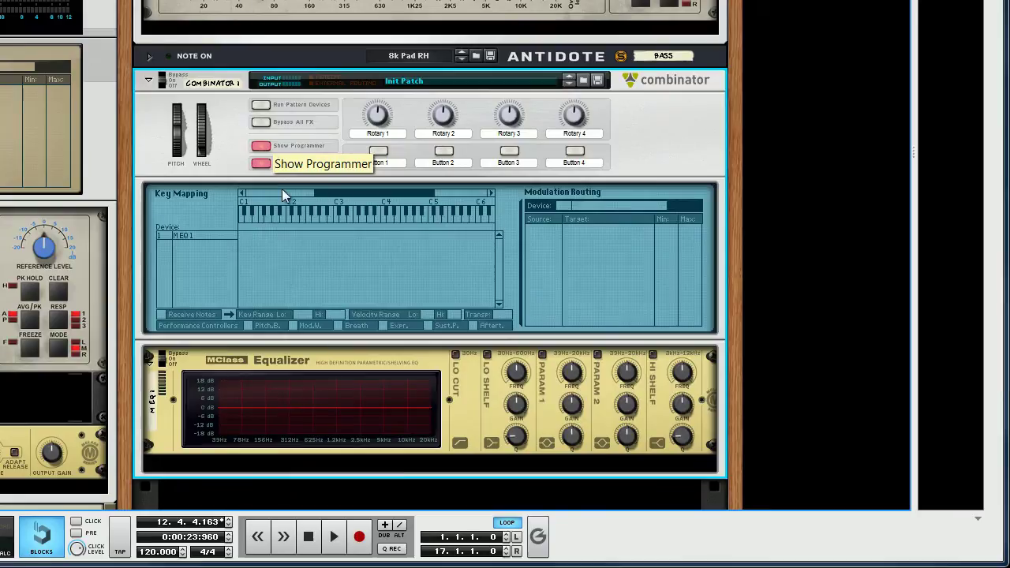
pyautogui.click(209, 235)
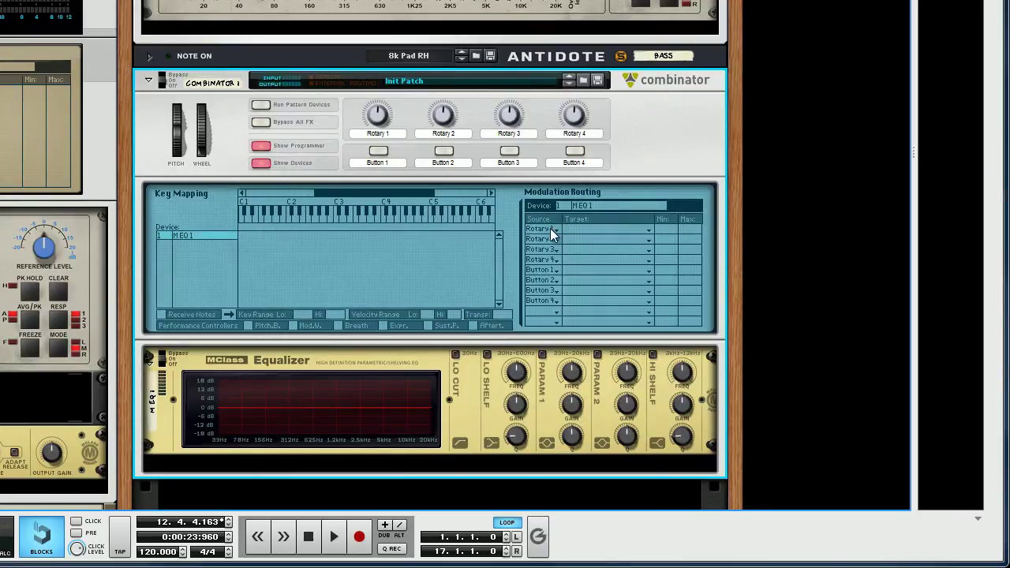
# Step: Target Rotary 1 at Effect > Parametric 1 Gain and enable the EQ's Parametric 1 band
pyautogui.click(650, 229)
pyautogui.moveTo(621, 290)
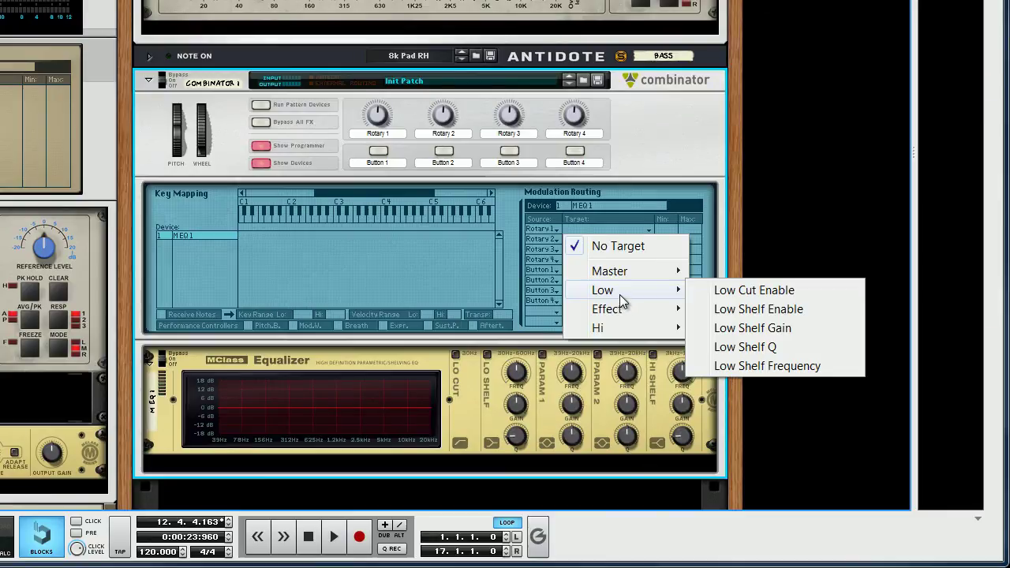
pyautogui.moveTo(616, 309)
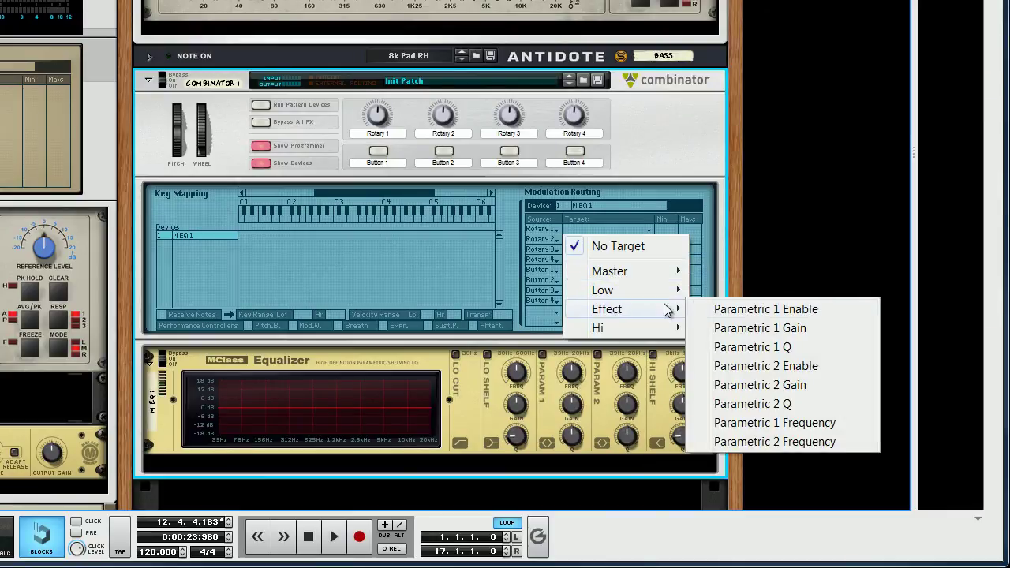
pyautogui.click(776, 328)
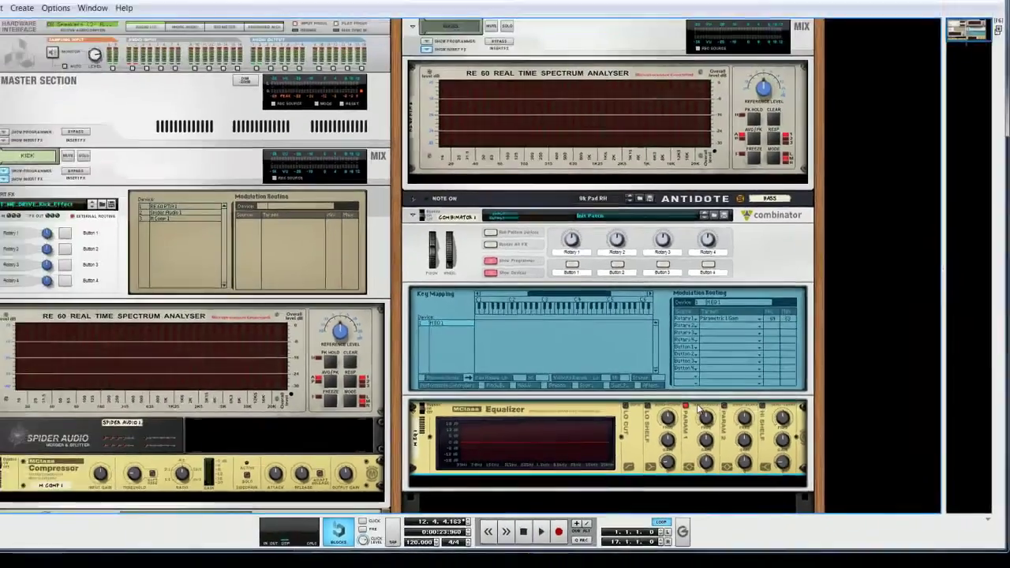
pyautogui.click(543, 354)
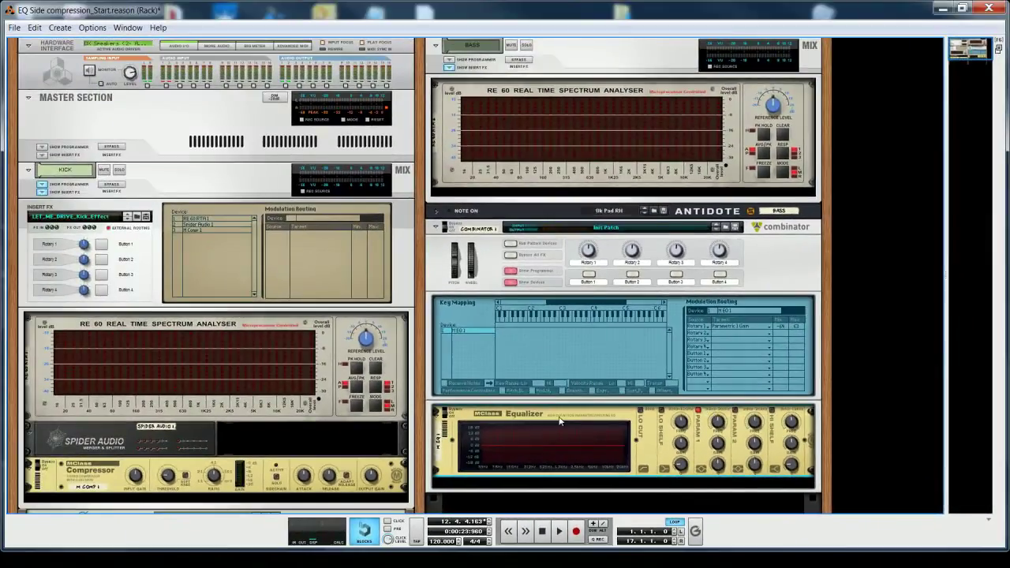
# Step: Audition the routing, then invert Rotary 1's range to Min 63 and Max -64
pyautogui.scroll(-2, 559, 421)
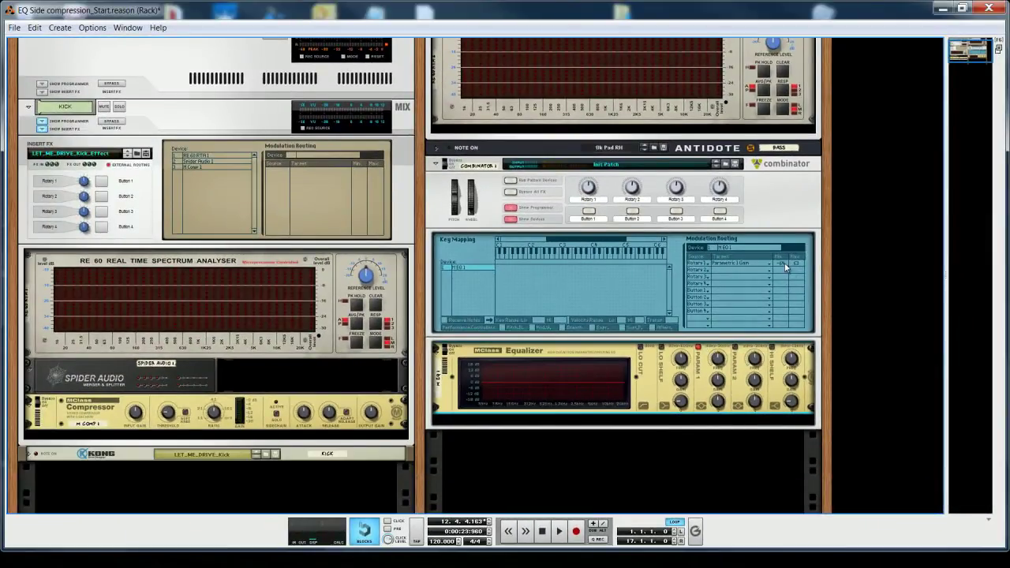
pyautogui.click(558, 532)
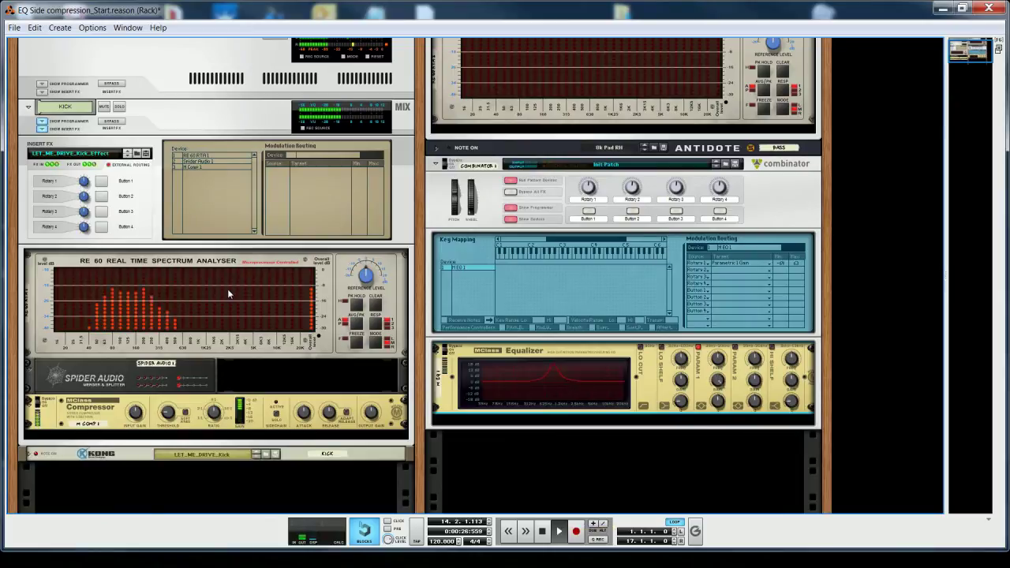
pyautogui.click(543, 533)
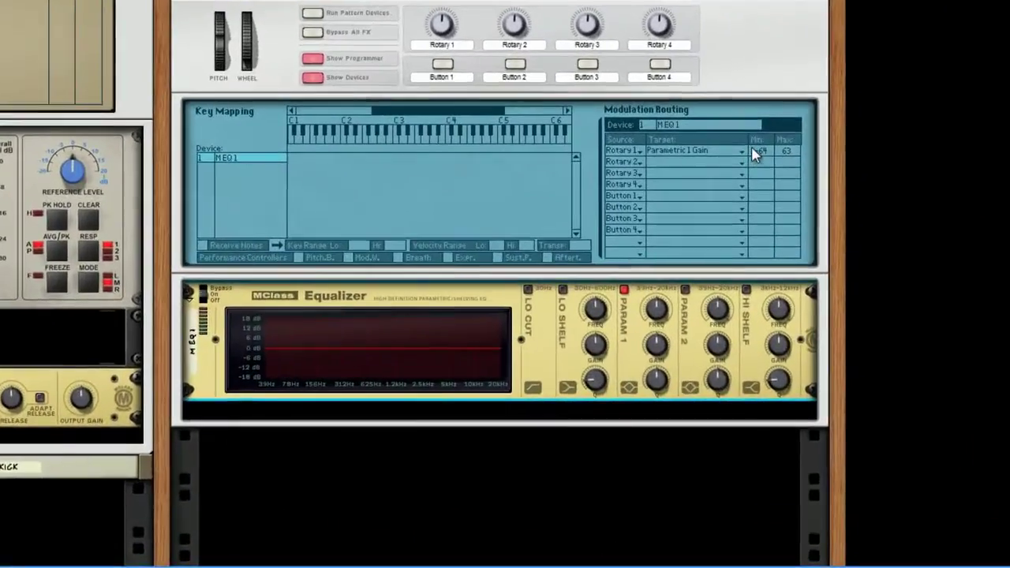
pyautogui.moveTo(783, 263); pyautogui.dragTo(782, 280)
pyautogui.moveTo(756, 28); pyautogui.dragTo(792, 252)
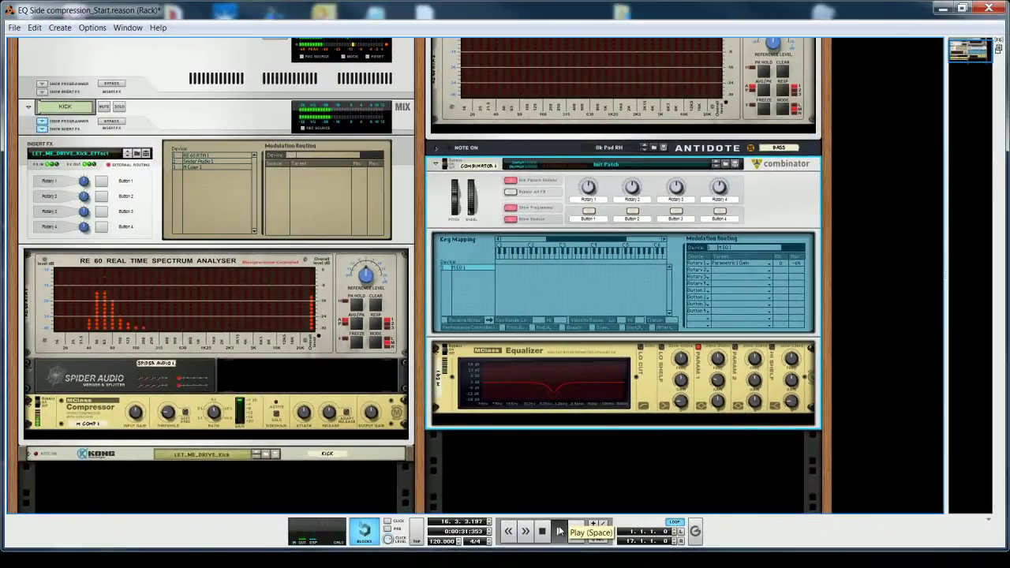
# Step: Play the song from the start to hear the kick ducking the bass EQ cut
pyautogui.click(514, 550)
pyautogui.click(547, 531)
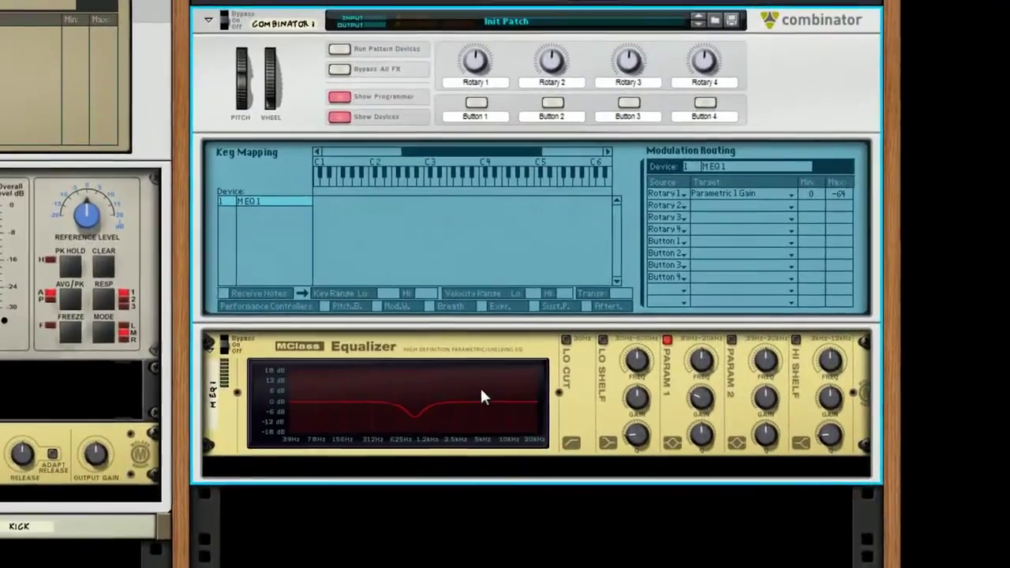
pyautogui.press('space')
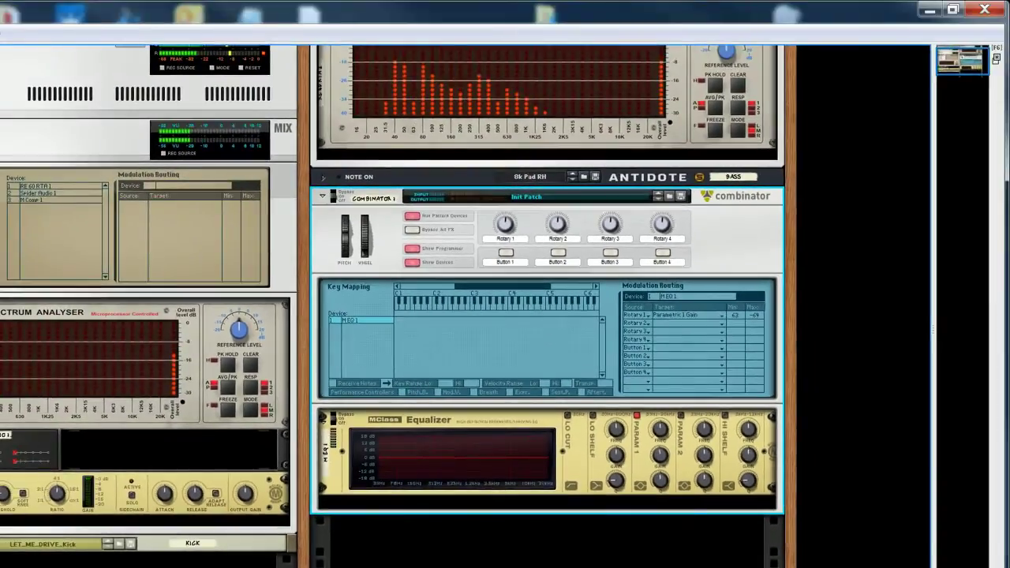
# Step: Reroute Antidote's outputs into the Combinator input and the Combinator output into the bass mix channel
pyautogui.press('Tab')
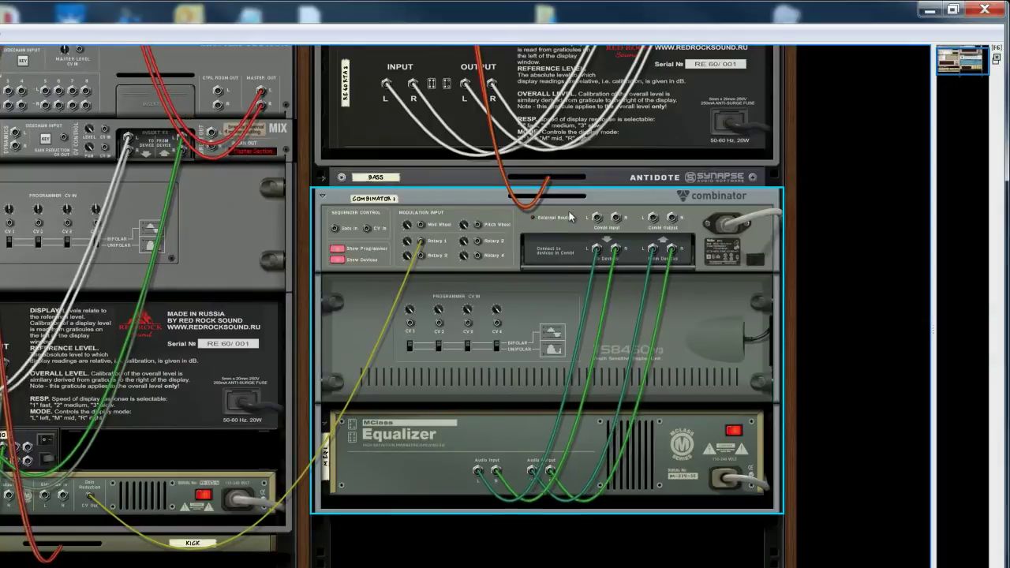
pyautogui.scroll(3, 573, 225)
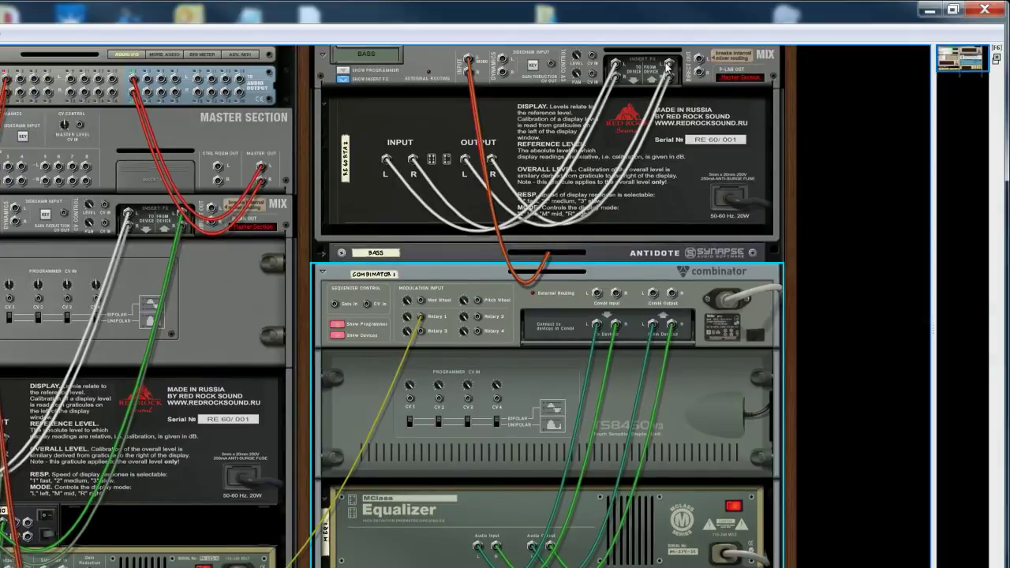
pyautogui.click(322, 253)
pyautogui.scroll(-8, 696, 262)
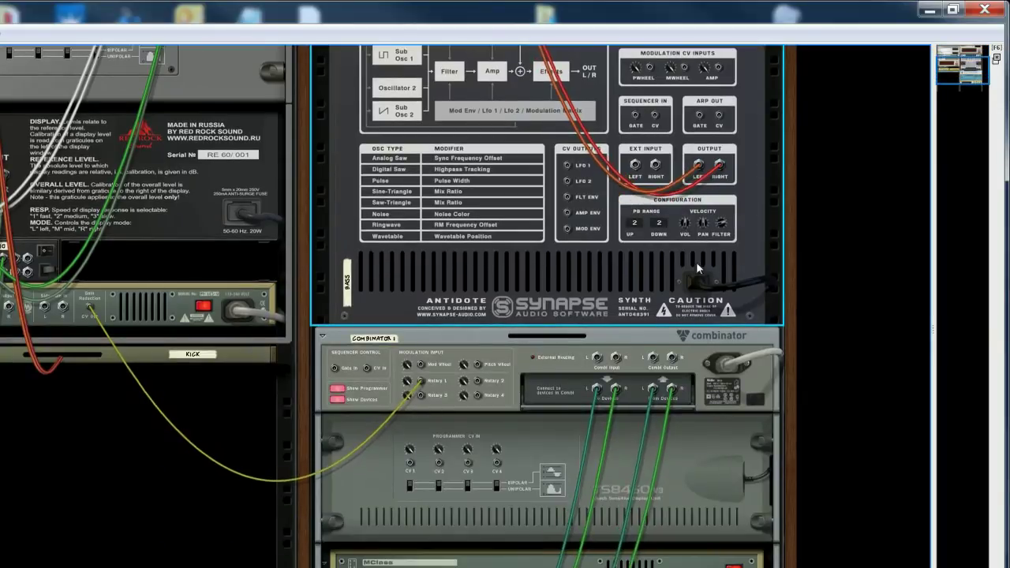
pyautogui.moveTo(699, 165); pyautogui.dragTo(581, 186)
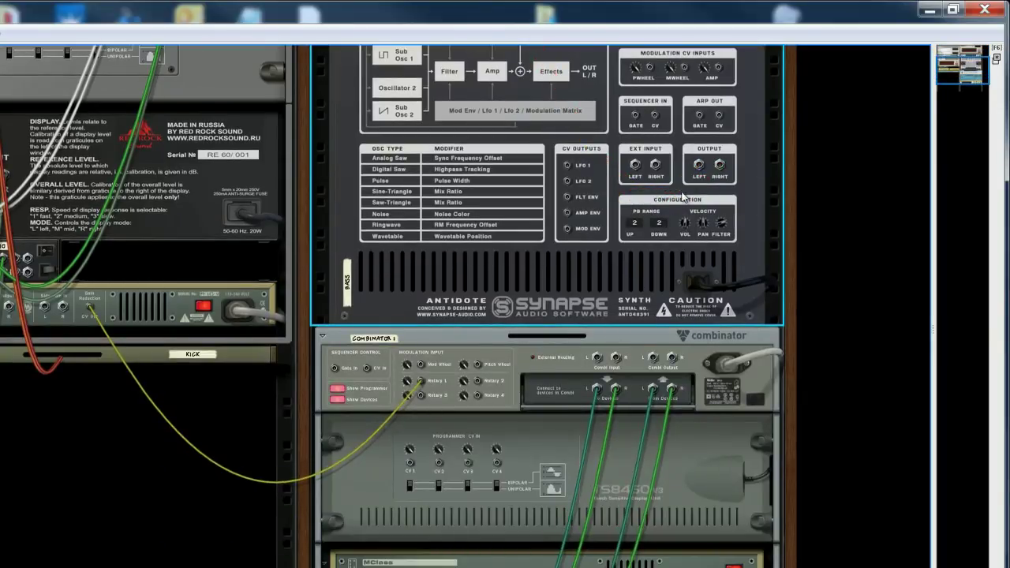
pyautogui.moveTo(699, 165); pyautogui.dragTo(597, 357)
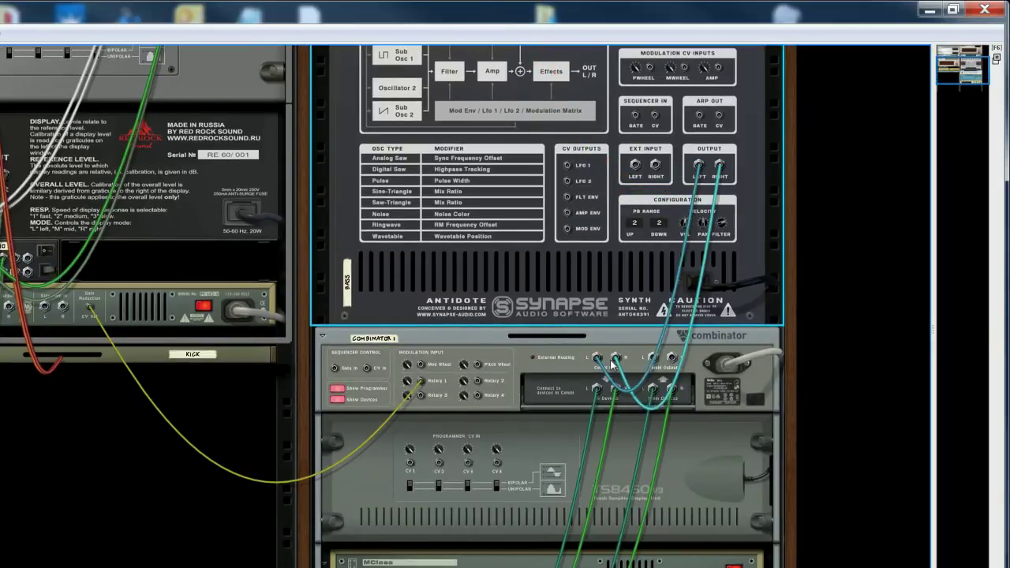
pyautogui.moveTo(661, 361); pyautogui.dragTo(468, 61)
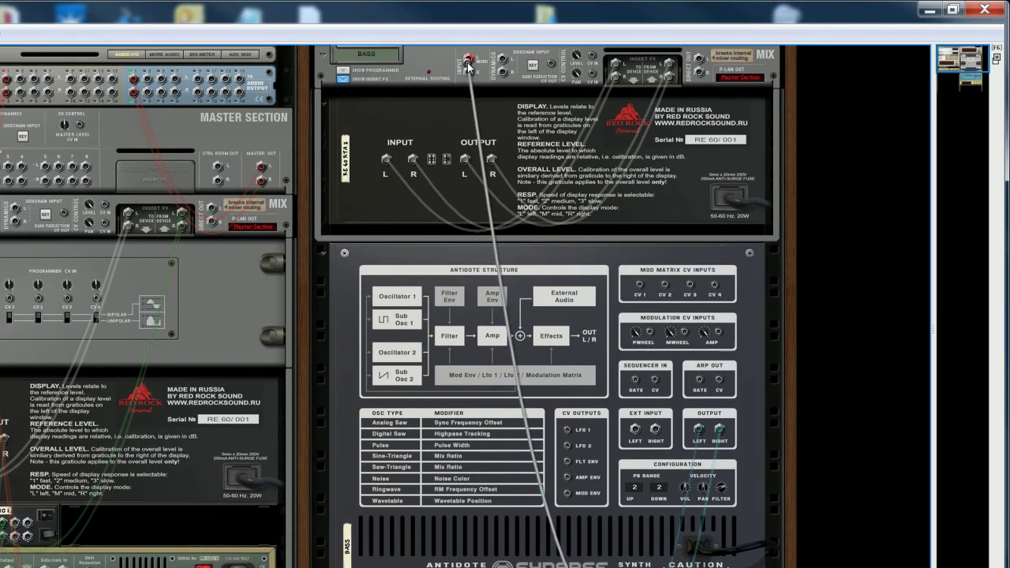
# Step: Back on the front panels, restart the song from the beginning
pyautogui.press('Tab')
pyautogui.scroll(-10, 556, 278)
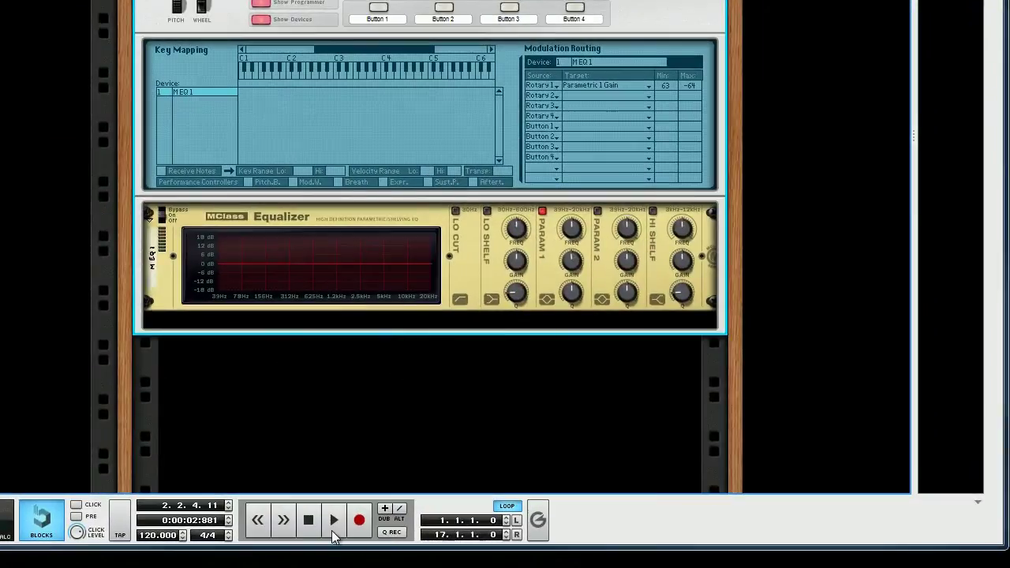
pyautogui.click(334, 521)
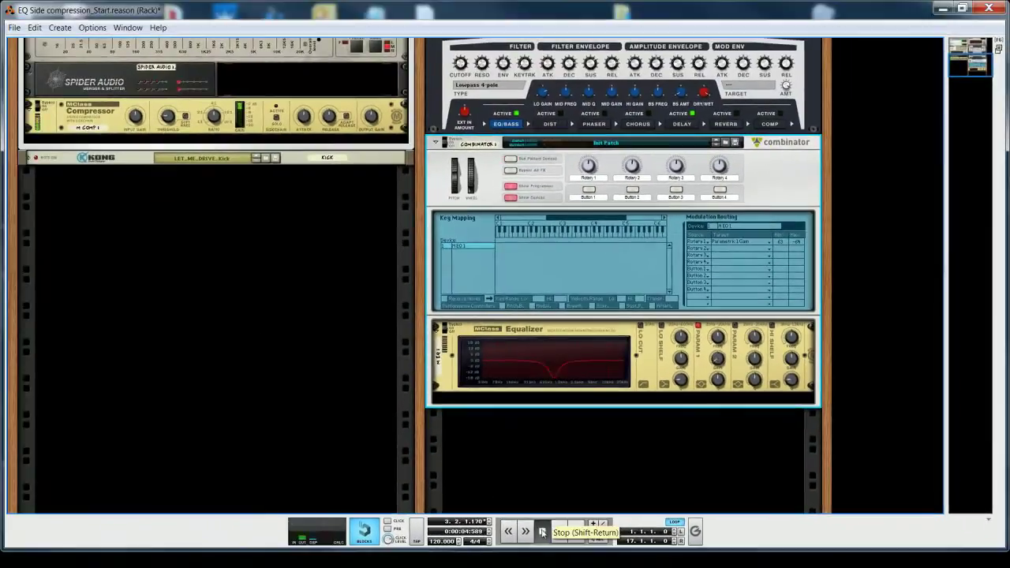
pyautogui.doubleClick(542, 532)
pyautogui.click(560, 533)
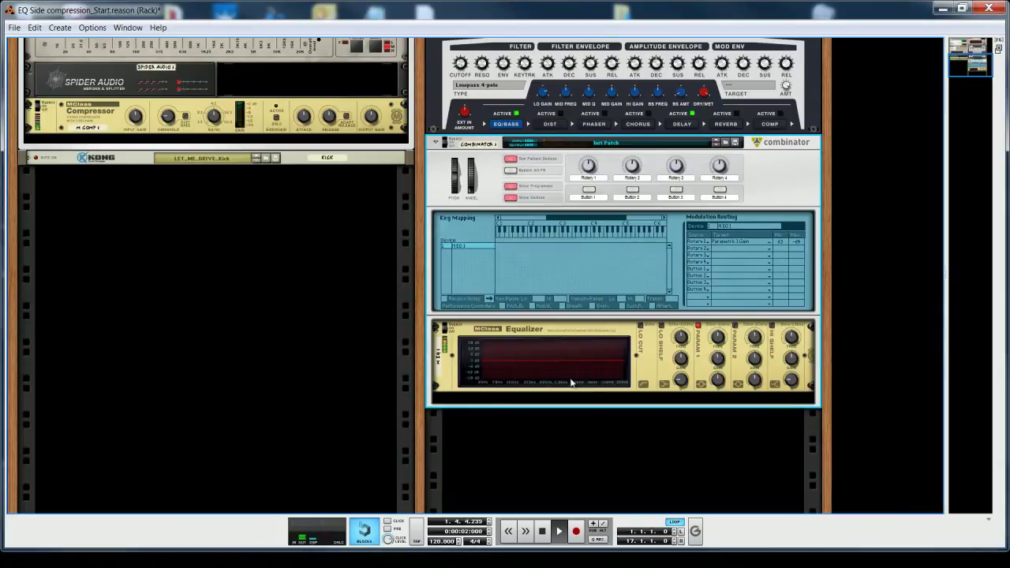
# Step: Lower the MClass EQ Parametric 1 frequency to about 80 Hz while the song plays
pyautogui.scroll(5, 168, 148)
pyautogui.click(103, 64)
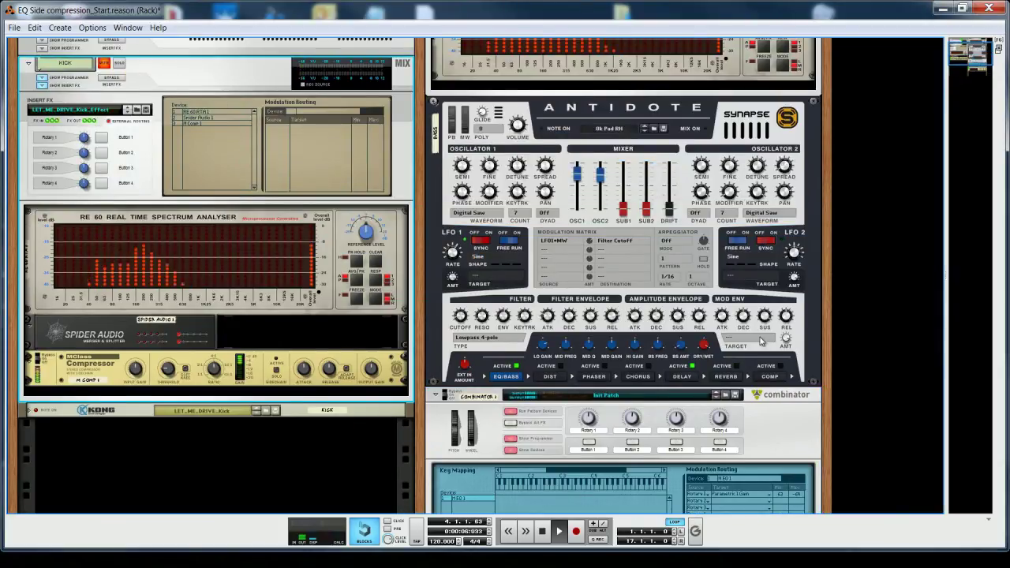
pyautogui.scroll(-3, 761, 341)
pyautogui.scroll(-3, 740, 444)
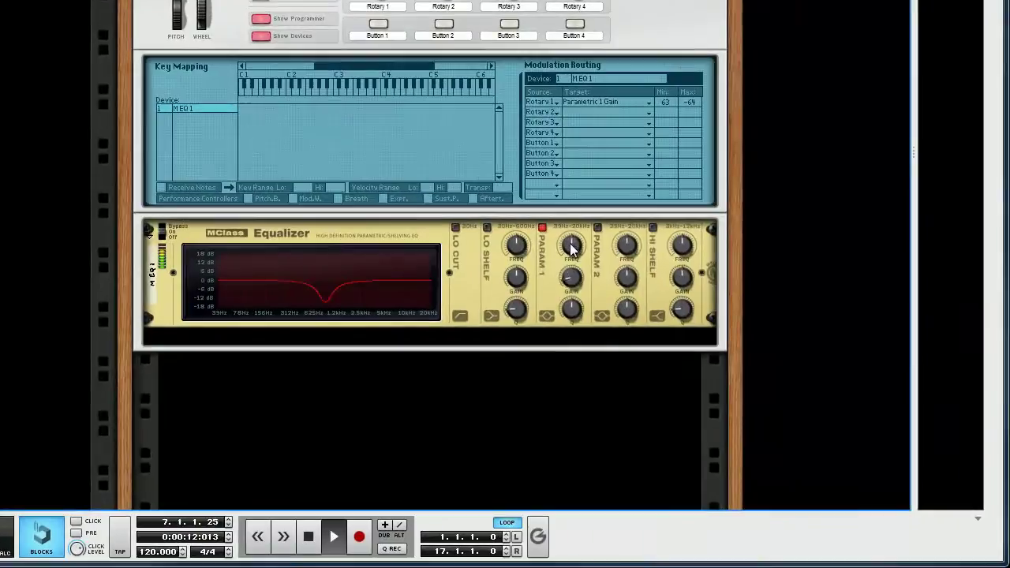
pyautogui.moveTo(715, 340); pyautogui.dragTo(699, 357)
pyautogui.moveTo(550, 282); pyautogui.dragTo(558, 330)
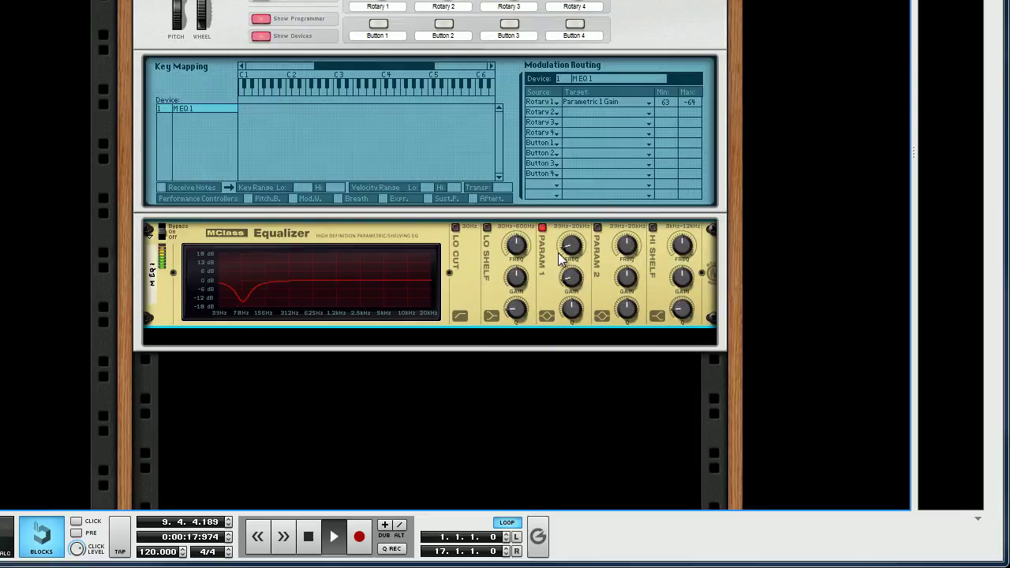
pyautogui.moveTo(571, 249); pyautogui.dragTo(570, 250)
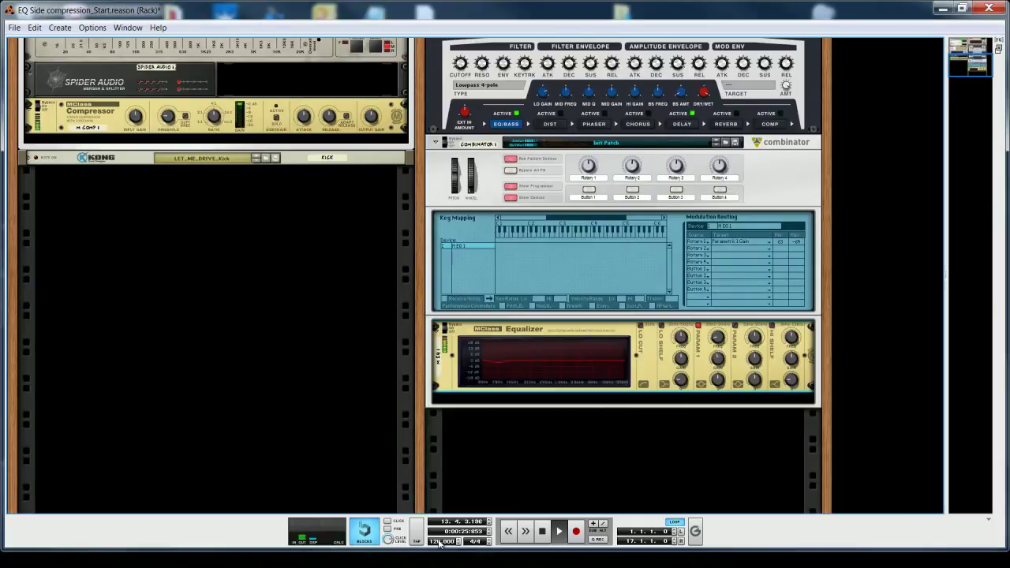
# Step: Select the kick's mixer channel and lower the song tempo
pyautogui.scroll(10, 260, 445)
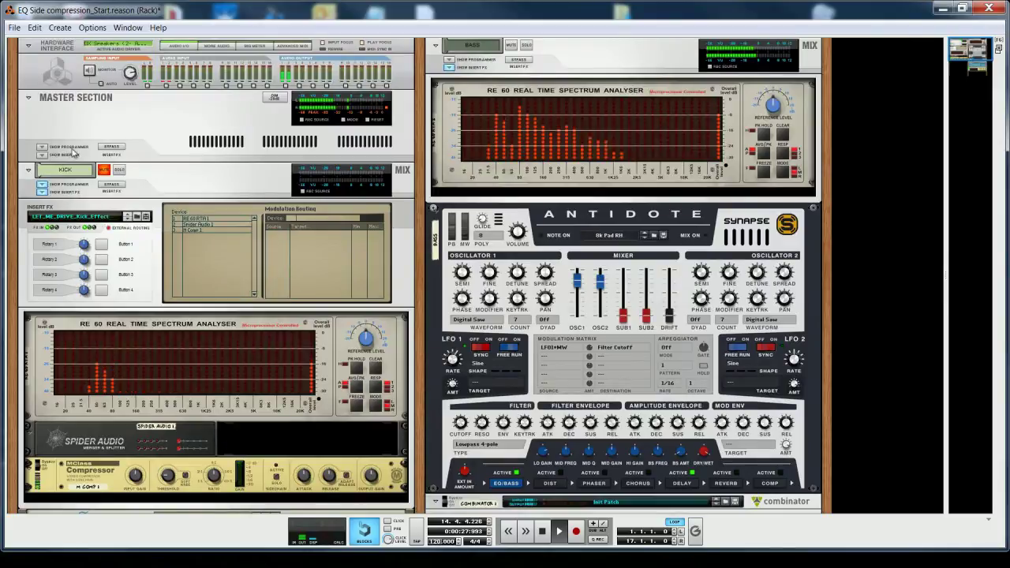
pyautogui.click(75, 168)
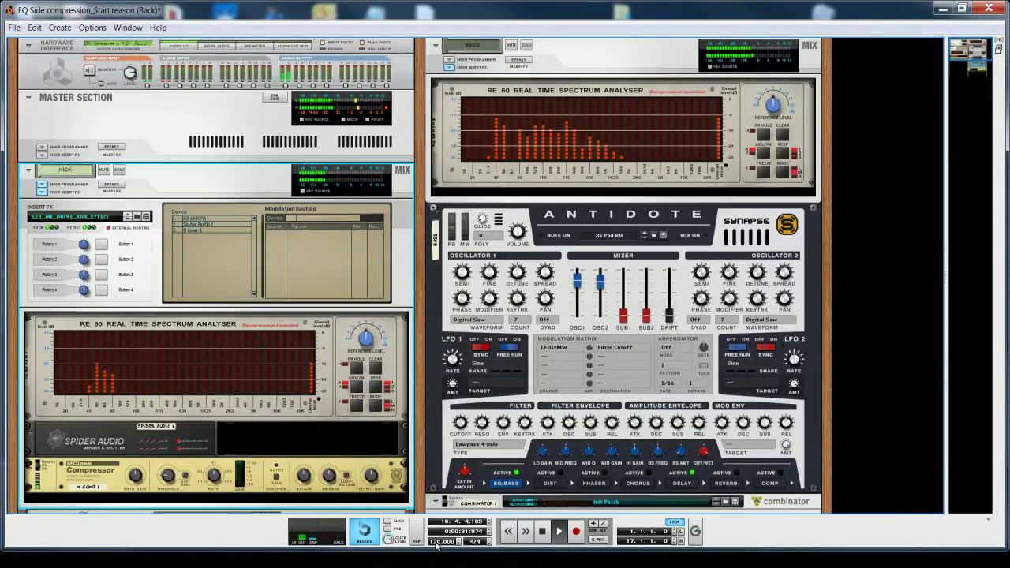
pyautogui.moveTo(437, 542); pyautogui.dragTo(435, 546)
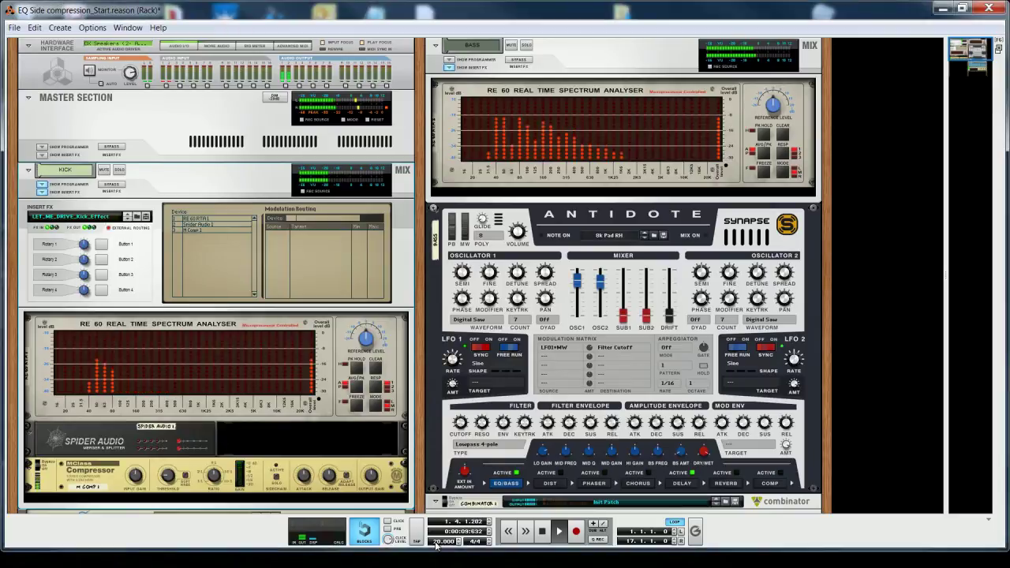
# Step: Set the kick MClass Compressor's release to about 535 ms
pyautogui.scroll(-10, 416, 416)
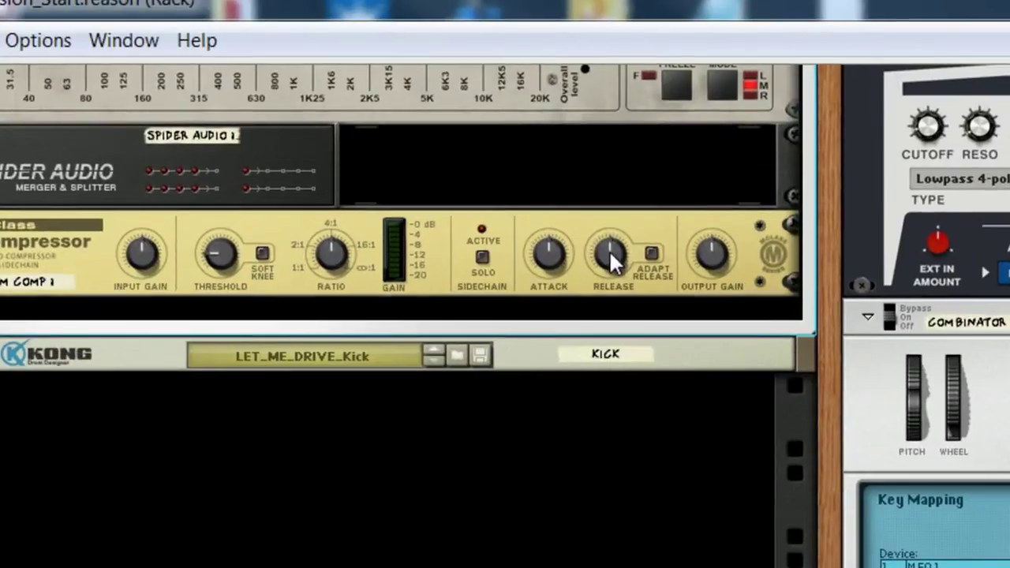
pyautogui.moveTo(330, 119)
pyautogui.moveTo(609, 255); pyautogui.dragTo(673, 545)
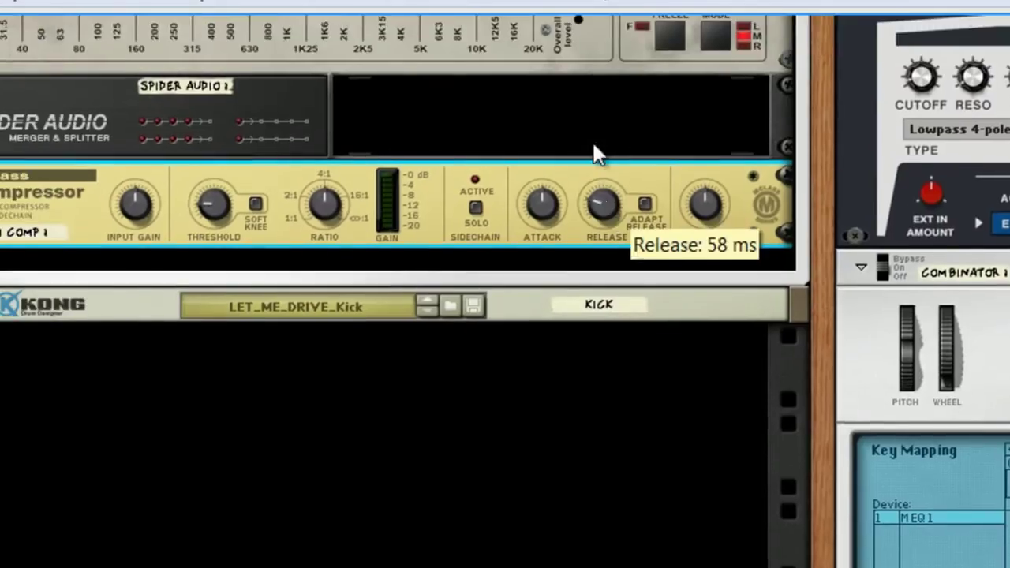
pyautogui.moveTo(597, 153); pyautogui.dragTo(597, 126)
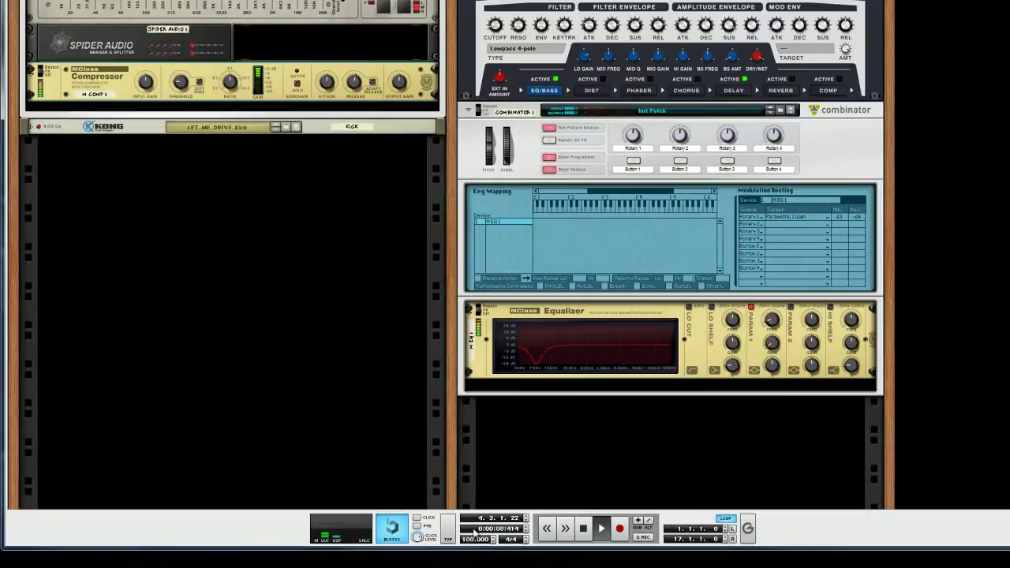
# Step: Raise the kick compressor's threshold toward -6 dB, then select the bass spectrum analyser
pyautogui.click(183, 86)
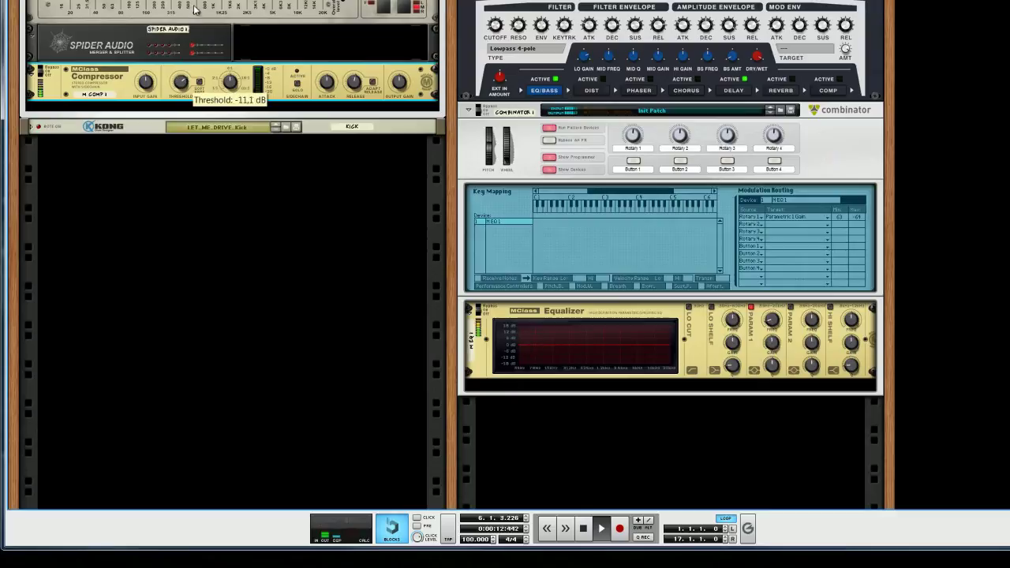
pyautogui.moveTo(195, 7); pyautogui.dragTo(202, 75)
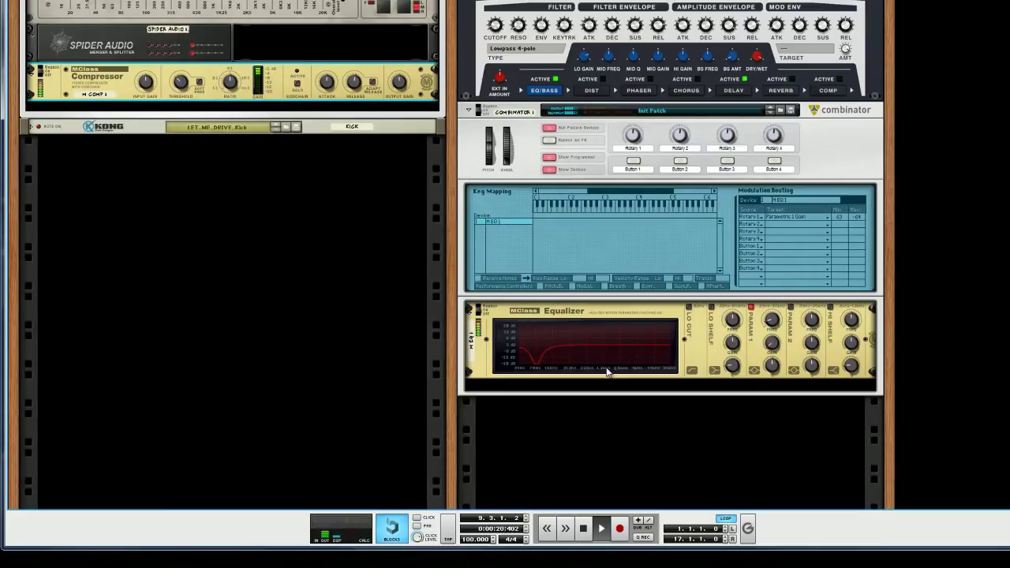
pyautogui.scroll(6, 607, 359)
pyautogui.scroll(3, 607, 359)
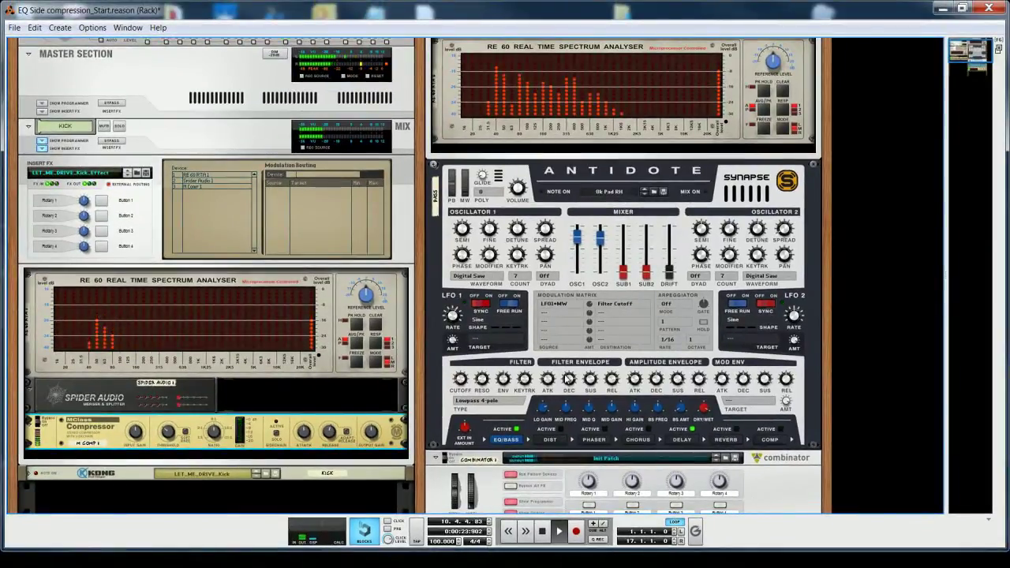
pyautogui.scroll(3, 566, 377)
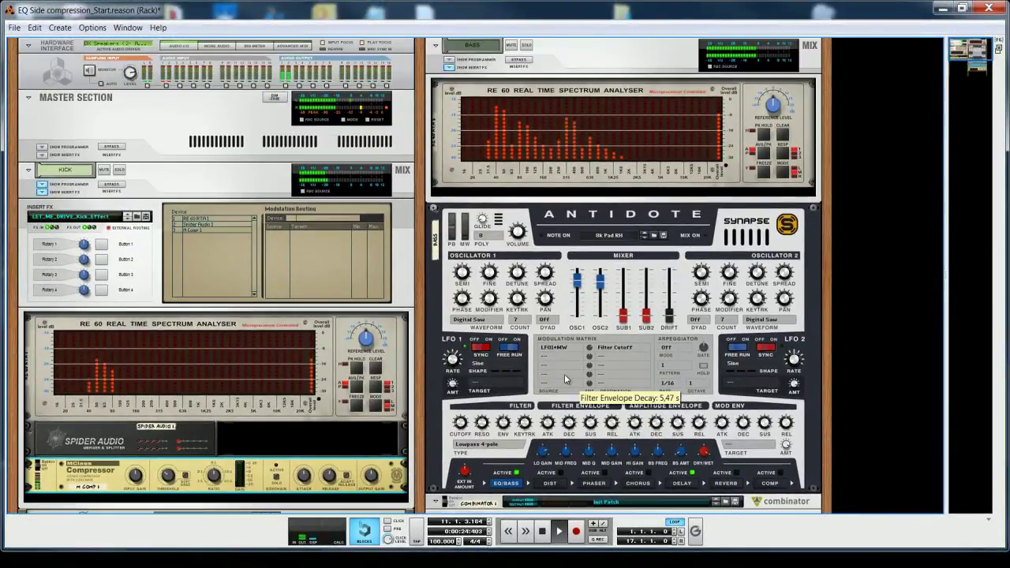
pyautogui.click(698, 195)
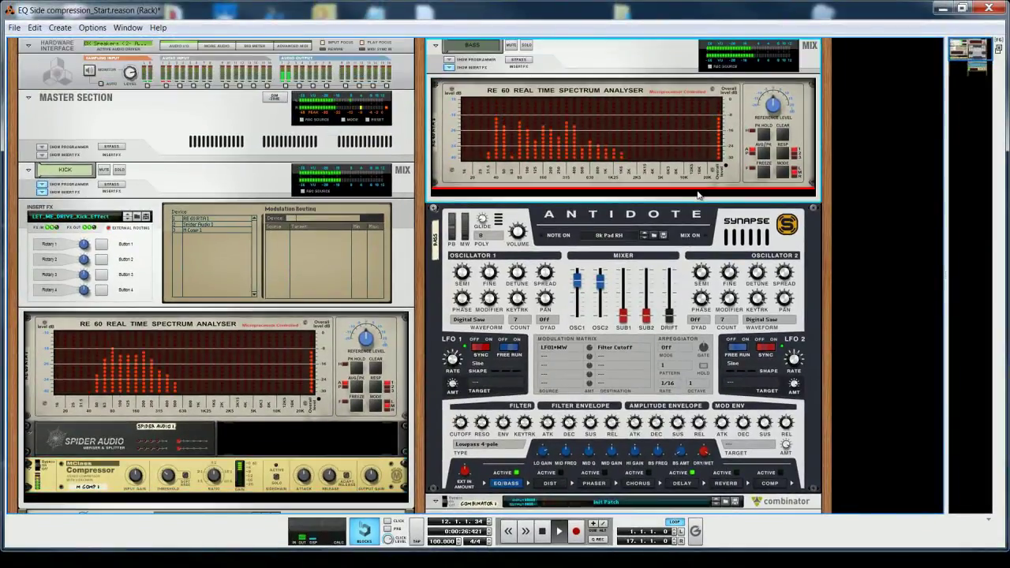
# Step: Insert a Softube Trident A-Range EQ from Create > Studio FX below the bass spectrum analyser
pyautogui.click(65, 28)
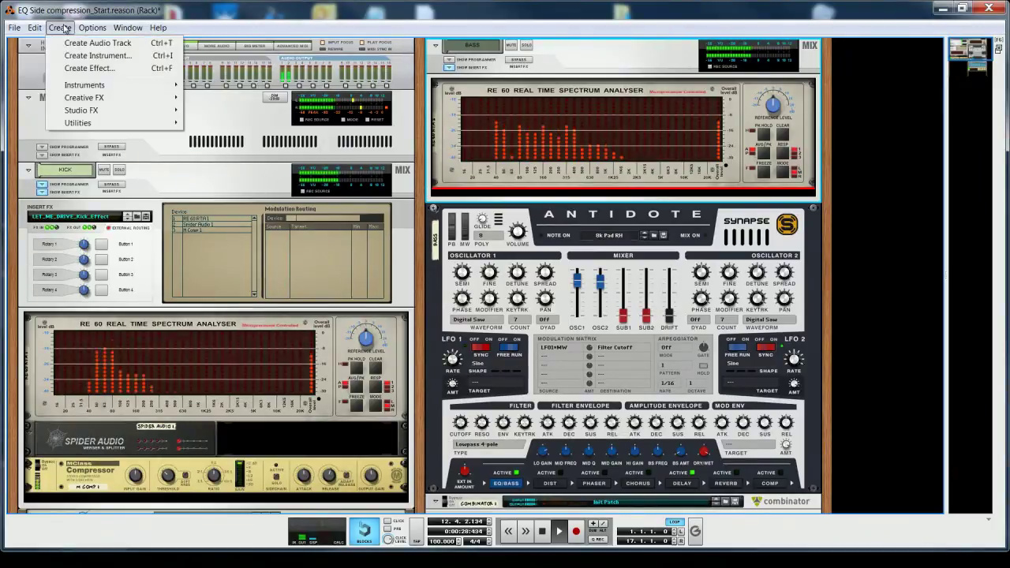
pyautogui.moveTo(128, 27)
pyautogui.click(616, 58)
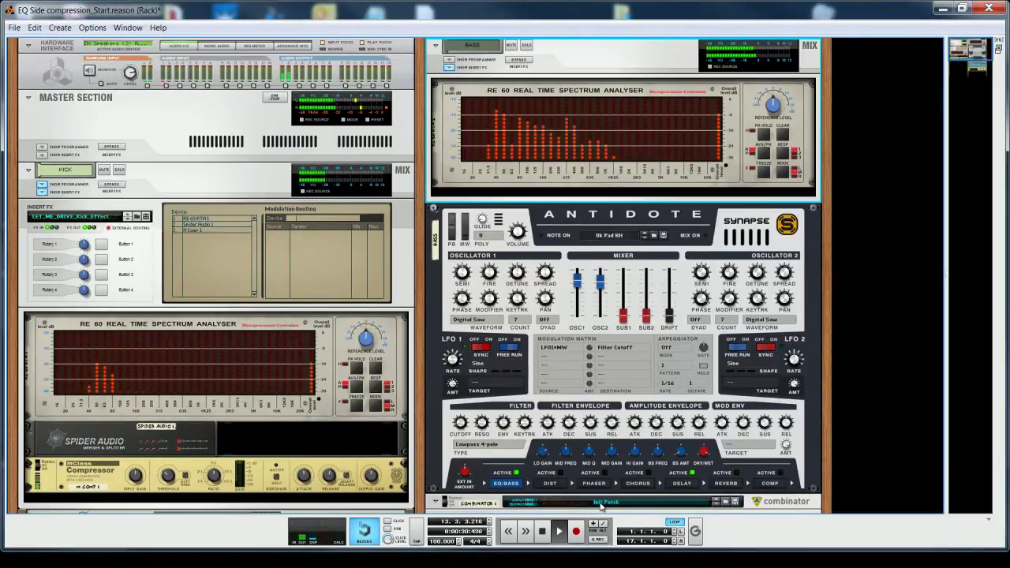
pyautogui.scroll(-10, 603, 508)
pyautogui.scroll(2, 599, 508)
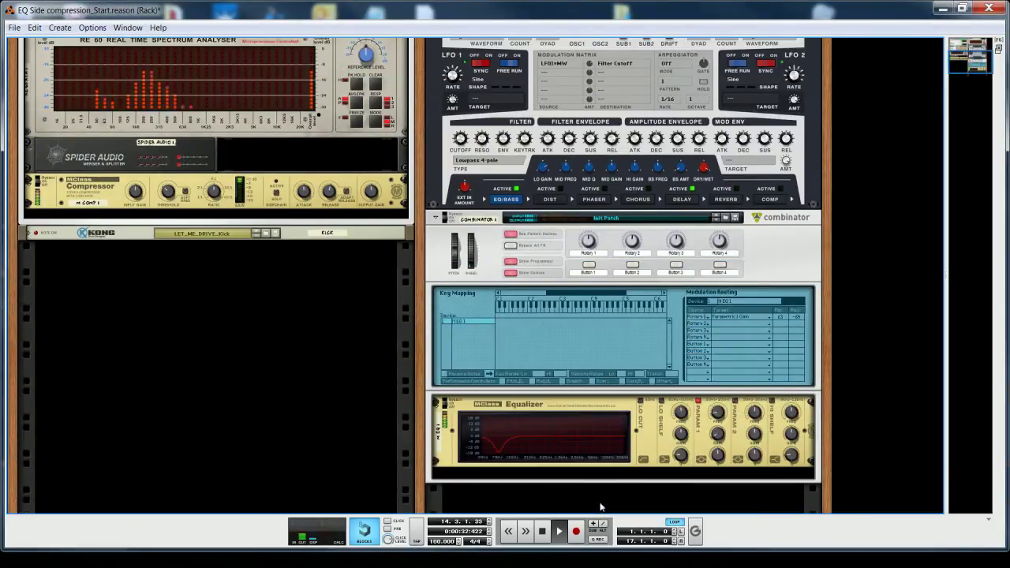
pyautogui.scroll(6, 599, 507)
pyautogui.scroll(3, 602, 508)
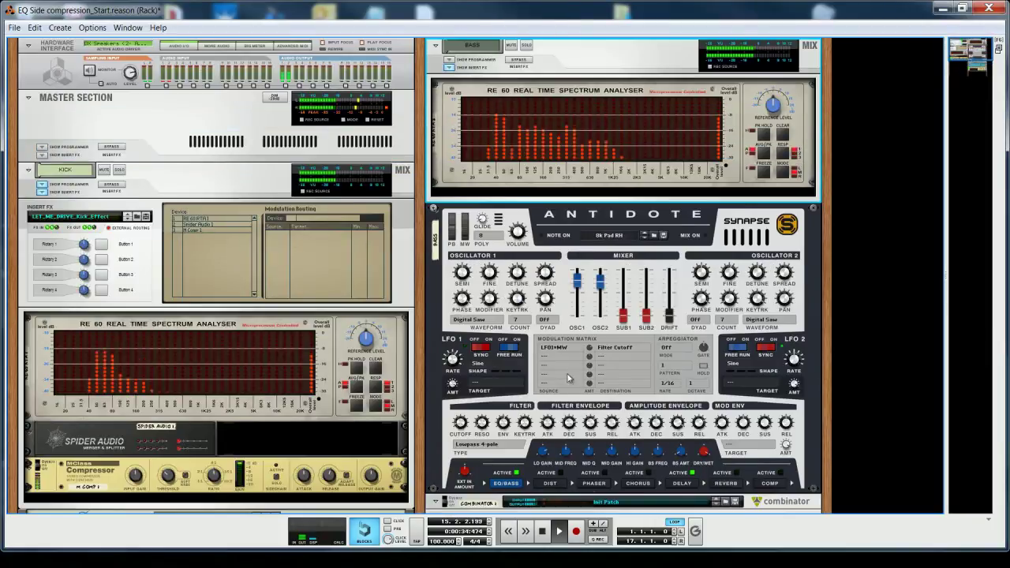
pyautogui.moveTo(575, 213); pyautogui.dragTo(573, 197)
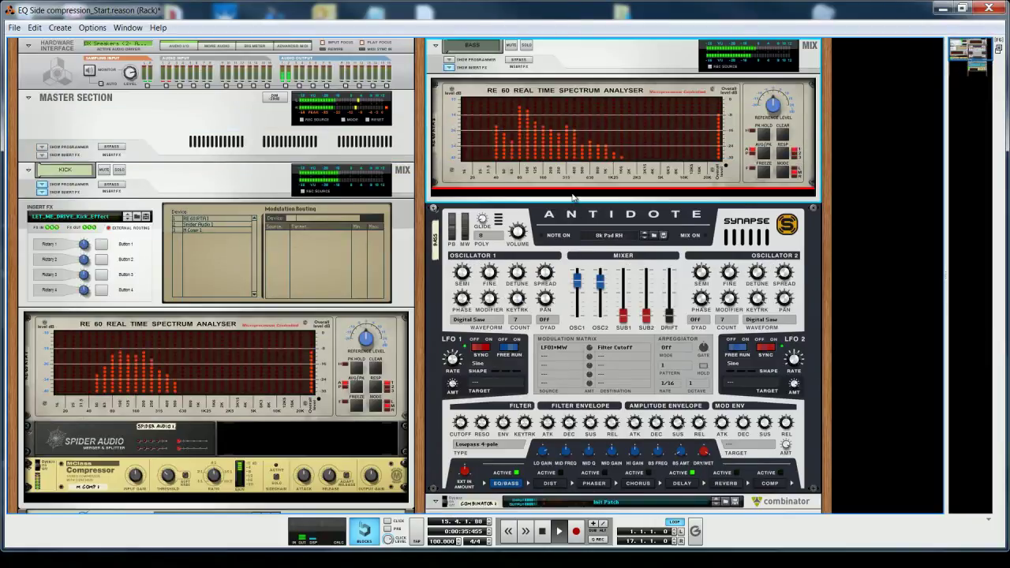
pyautogui.click(61, 27)
pyautogui.moveTo(85, 111)
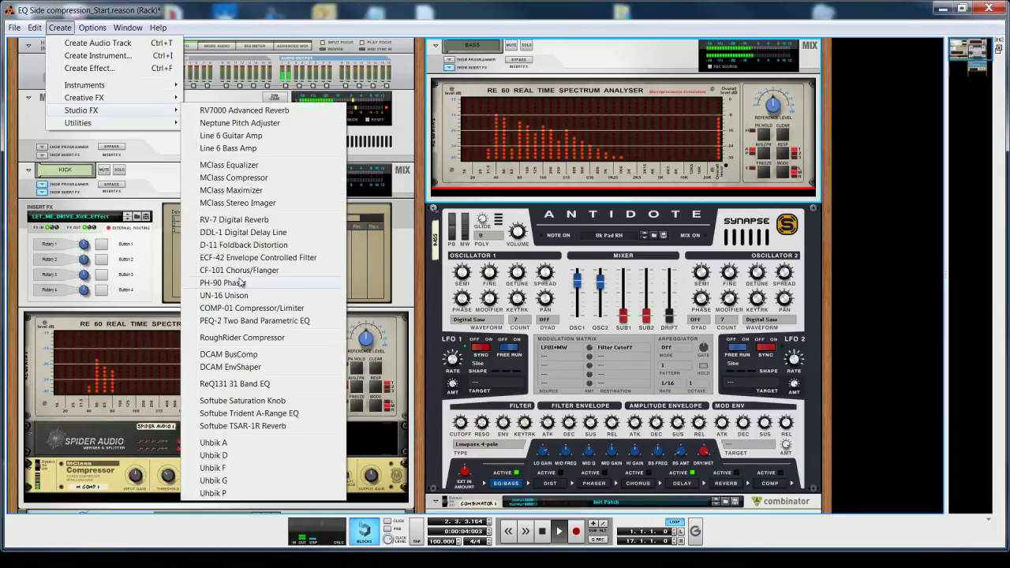
pyautogui.click(249, 415)
# Step: Flip the rack to check the cabling, then back to the front panels
pyautogui.press('Tab')
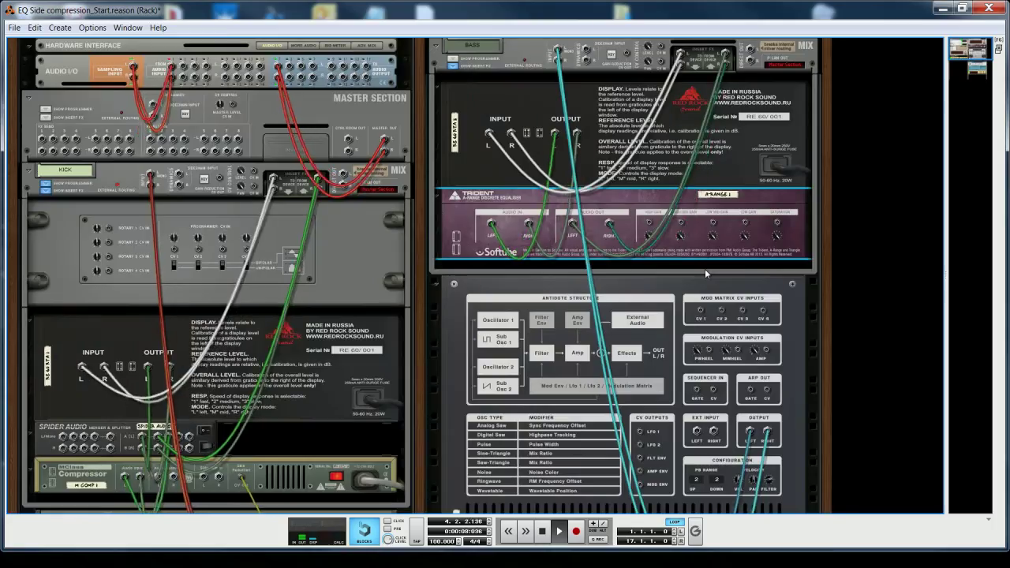
pyautogui.press('Tab')
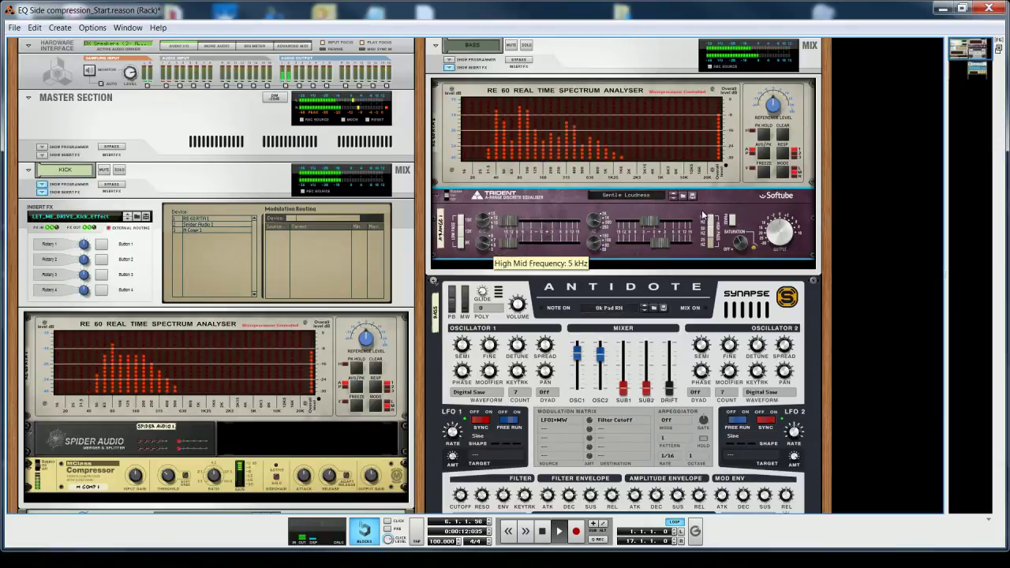
pyautogui.scroll(-5, 630, 161)
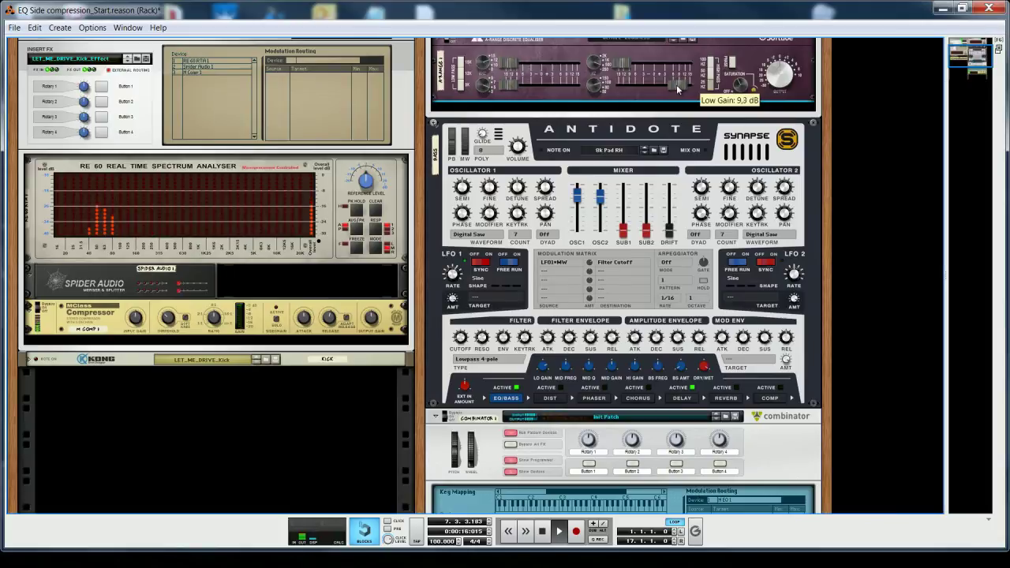
pyautogui.scroll(4, 104, 147)
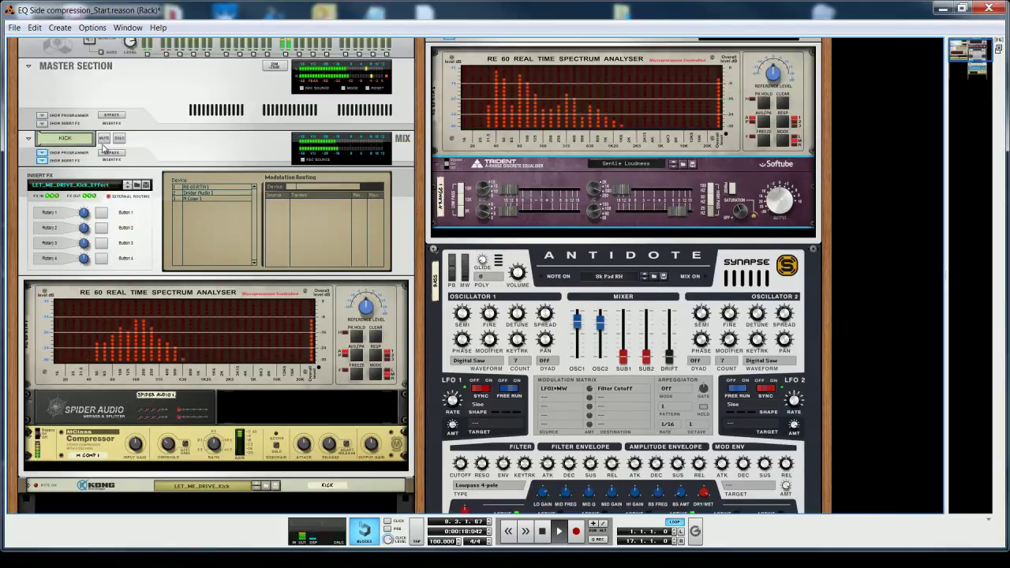
pyautogui.scroll(-12, 367, 341)
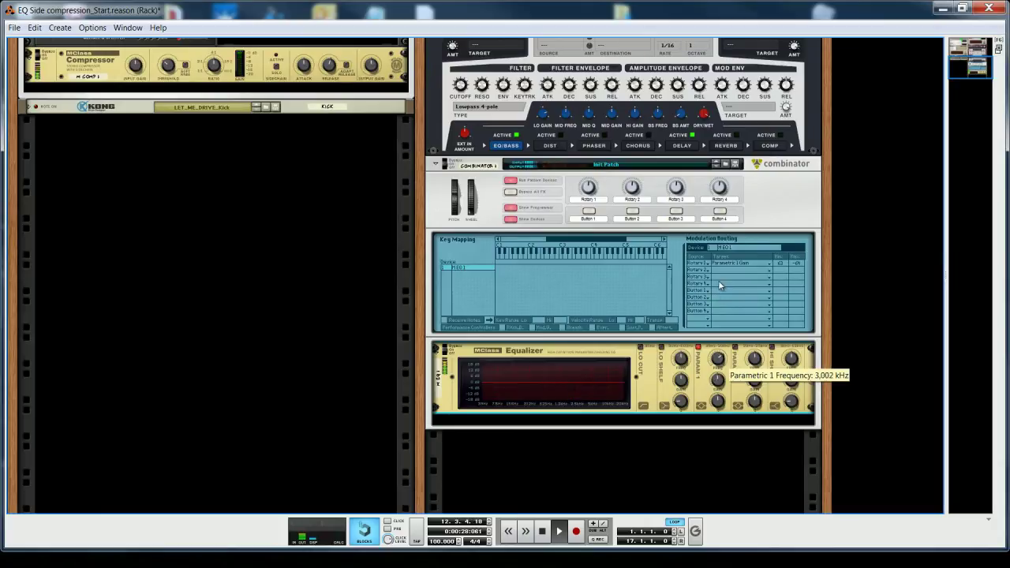
pyautogui.scroll(5, 717, 315)
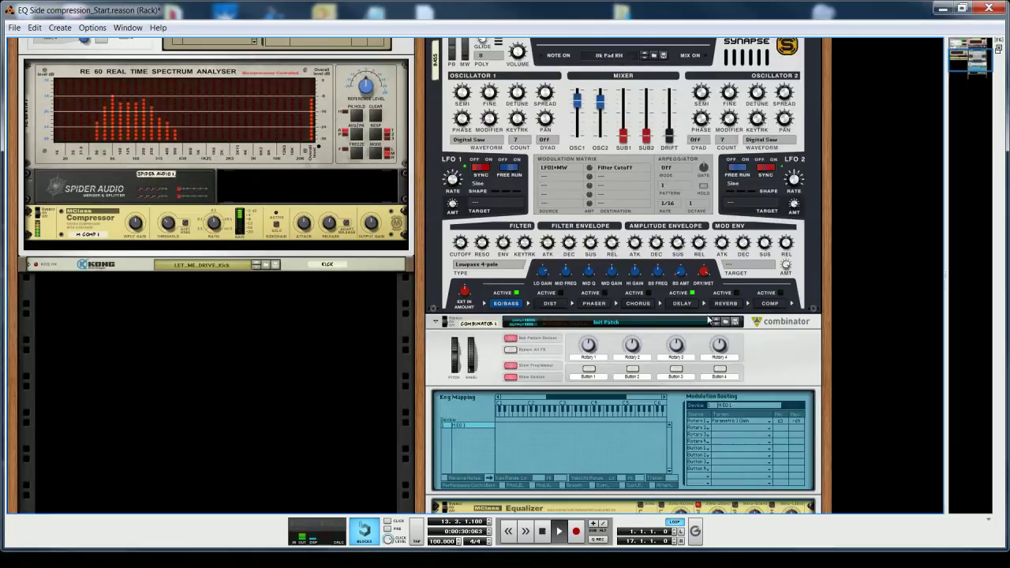
# Step: Set Trident gains: low to minimum, low mid about -0.8 dB, high -3.5 dB, high mid -13 dB
pyautogui.moveTo(512, 101); pyautogui.dragTo(469, 105)
pyautogui.moveTo(430, 76); pyautogui.dragTo(468, 72)
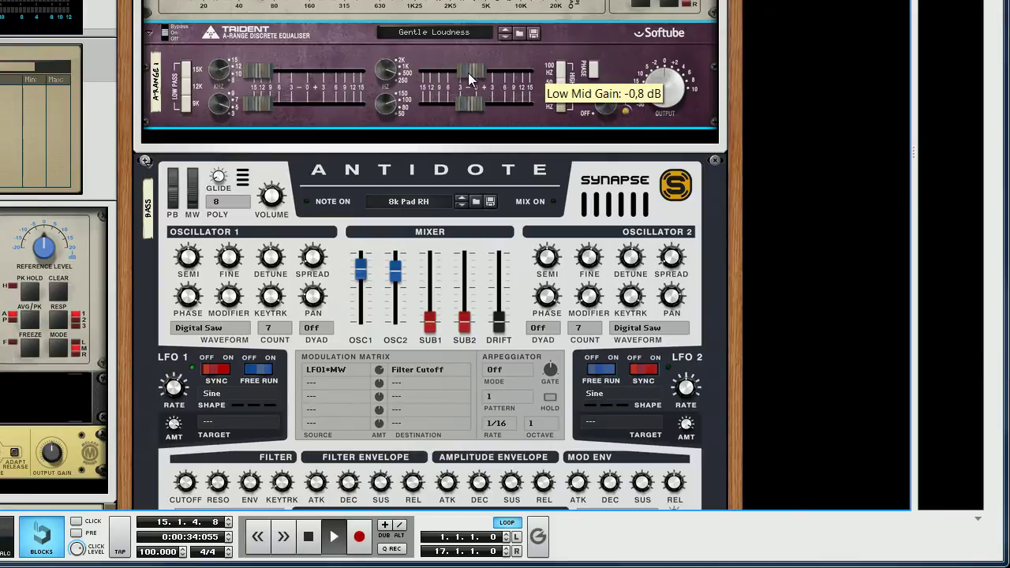
pyautogui.moveTo(259, 73); pyautogui.dragTo(294, 79)
pyautogui.moveTo(247, 107); pyautogui.dragTo(301, 105)
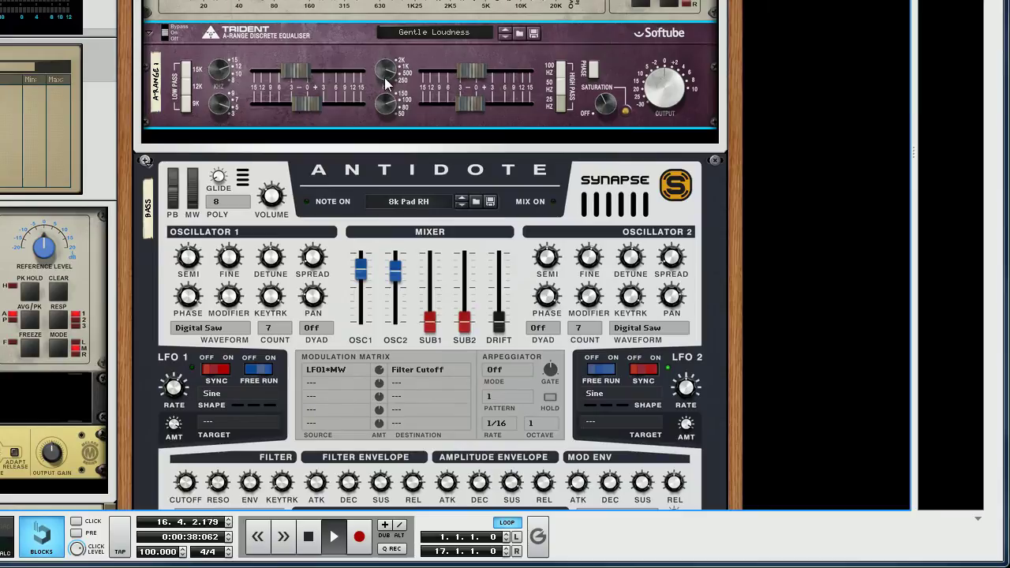
pyautogui.moveTo(466, 102); pyautogui.dragTo(426, 104)
pyautogui.moveTo(306, 103); pyautogui.dragTo(261, 101)
pyautogui.moveTo(462, 72); pyautogui.dragTo(471, 72)
# Step: Retune the MClass Equalizer's Param 1 cut frequency down to about 60 Hz
pyautogui.scroll(-10, 479, 142)
pyautogui.scroll(-1, 476, 146)
pyautogui.scroll(12, 469, 158)
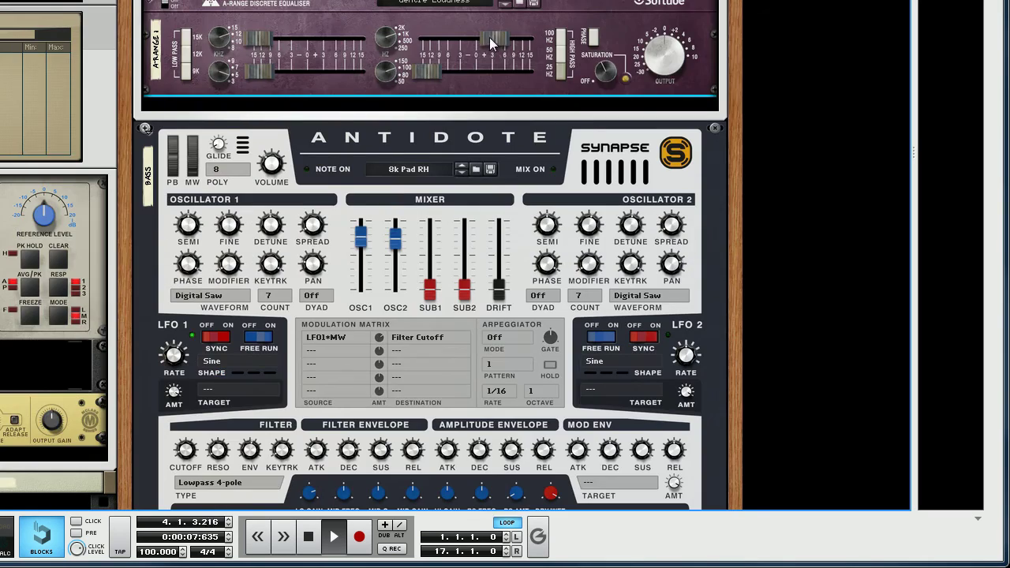
pyautogui.scroll(-5, 461, 115)
pyautogui.scroll(-6, 460, 114)
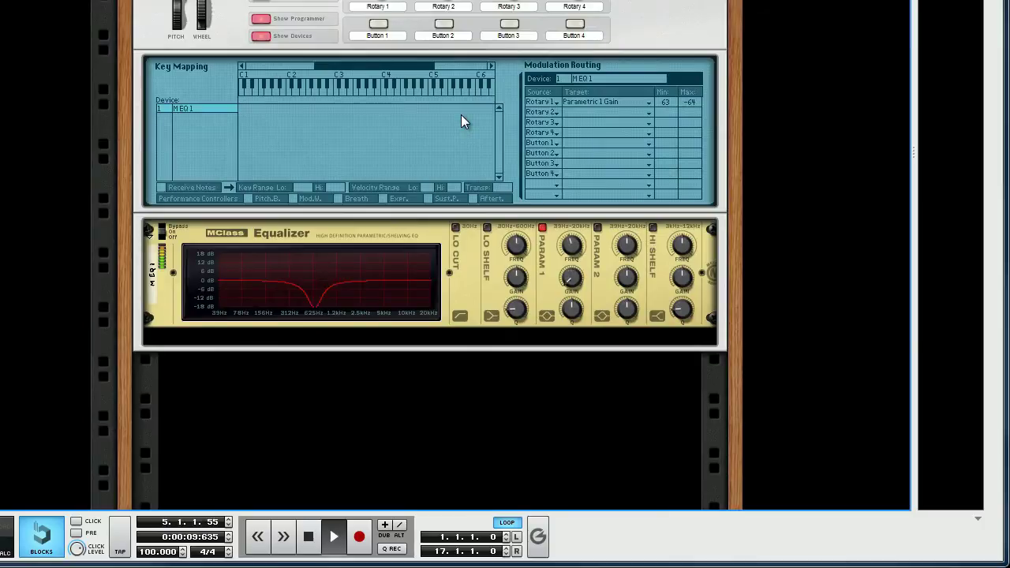
pyautogui.moveTo(575, 258); pyautogui.dragTo(572, 224)
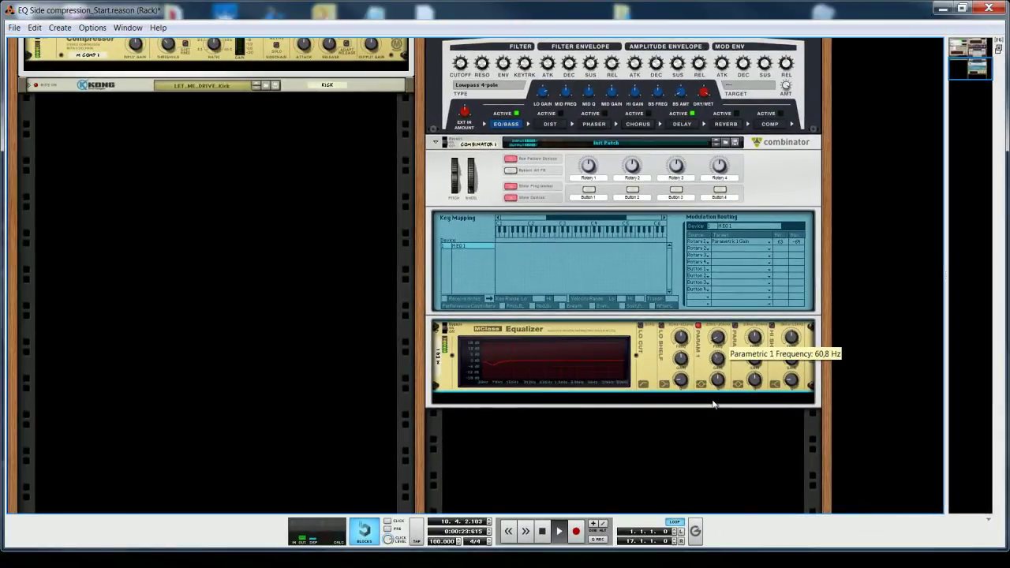
# Step: Boost the Trident low gain to 8.7 dB, low mid to 6.8 dB; move MClass cut to ~85 Hz
pyautogui.scroll(10, 713, 404)
pyautogui.moveTo(627, 223); pyautogui.dragTo(682, 222)
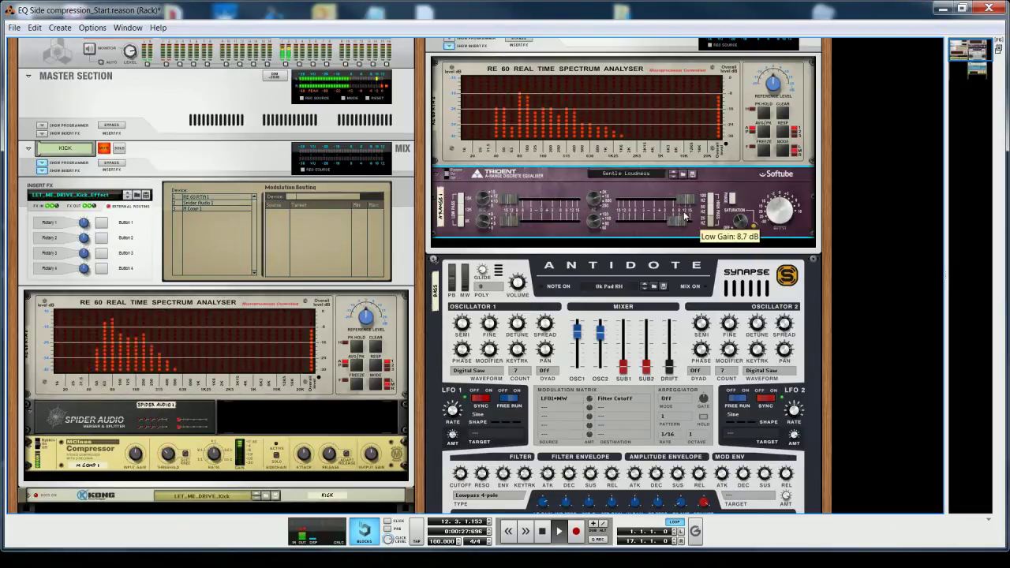
pyautogui.scroll(-10, 667, 350)
pyautogui.moveTo(717, 369); pyautogui.dragTo(718, 368)
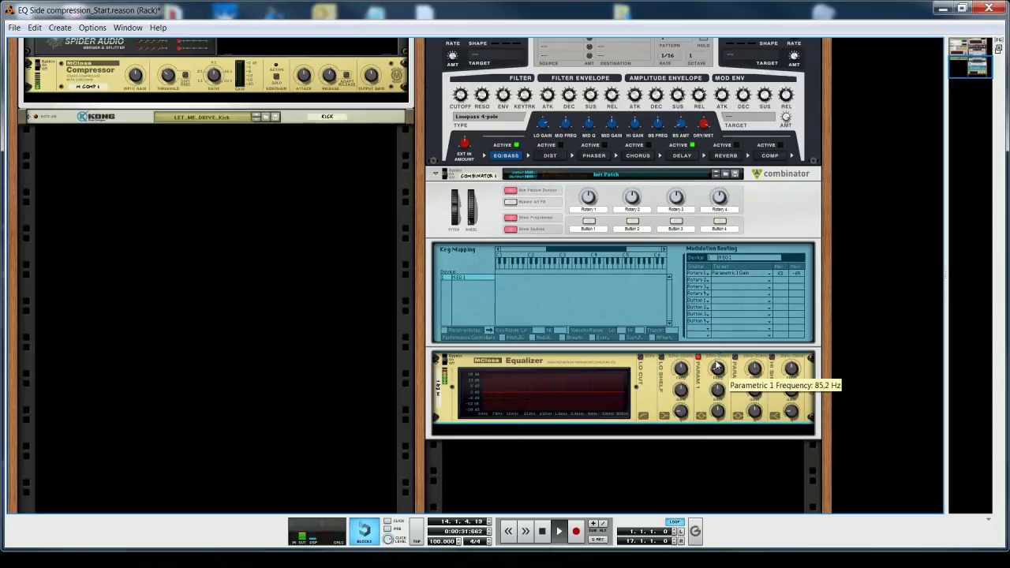
pyautogui.scroll(10, 718, 367)
pyautogui.click(640, 166)
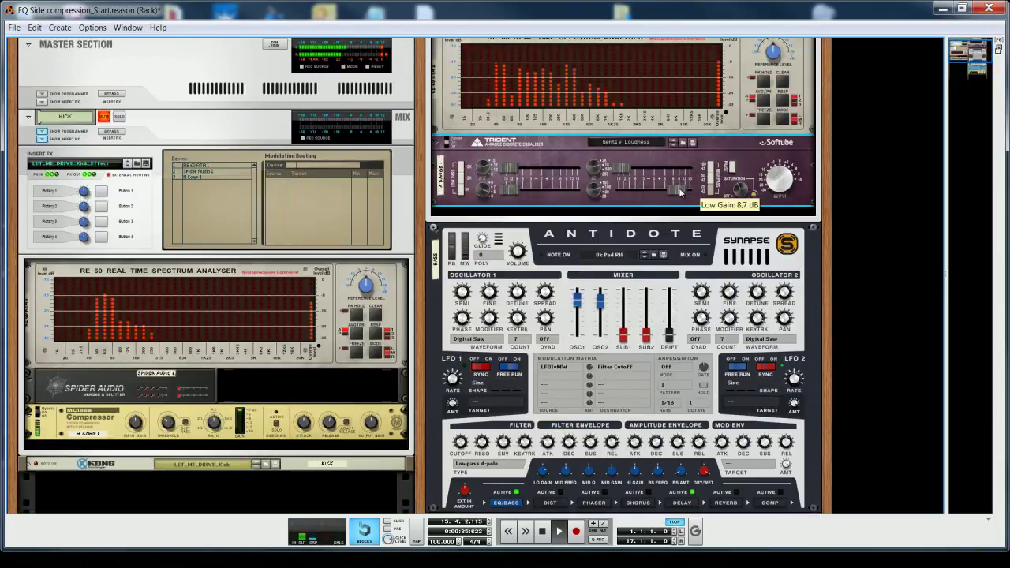
# Step: Lower the kick compressor threshold to about -25 dB and listen through the song
pyautogui.click(167, 424)
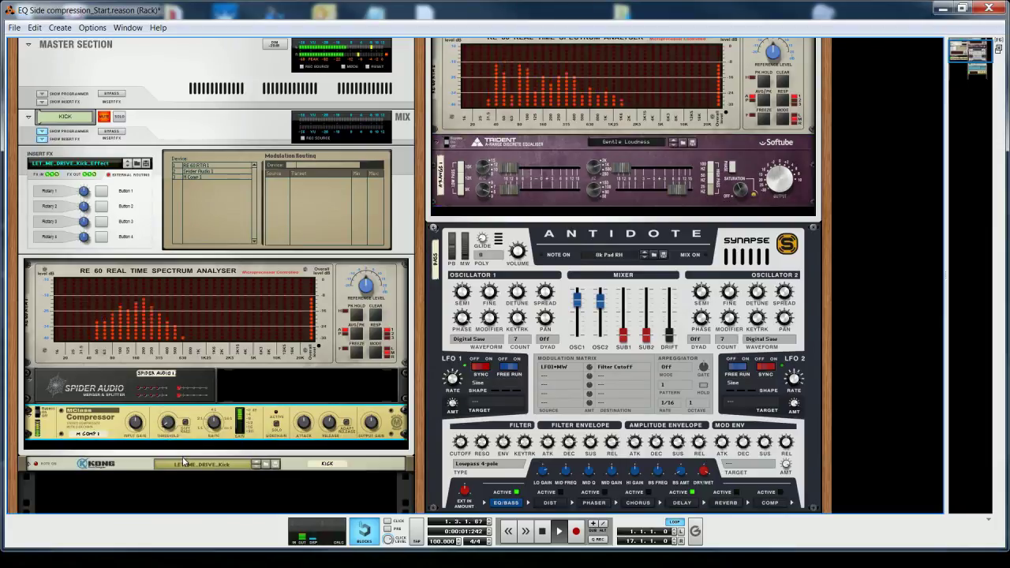
pyautogui.scroll(-5, 183, 456)
pyautogui.scroll(3, 338, 458)
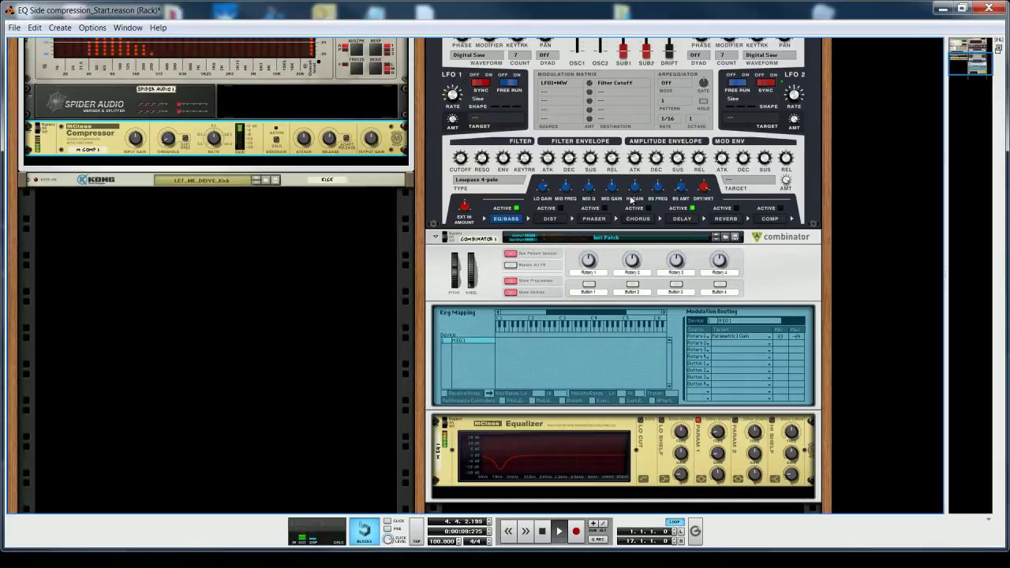
pyautogui.scroll(9, 464, 136)
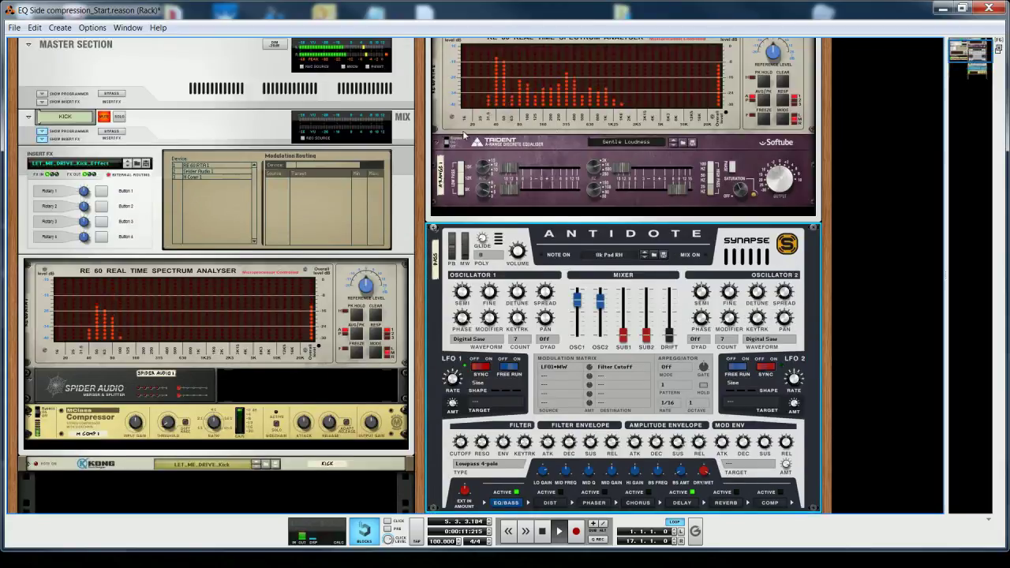
pyautogui.scroll(-7, 474, 284)
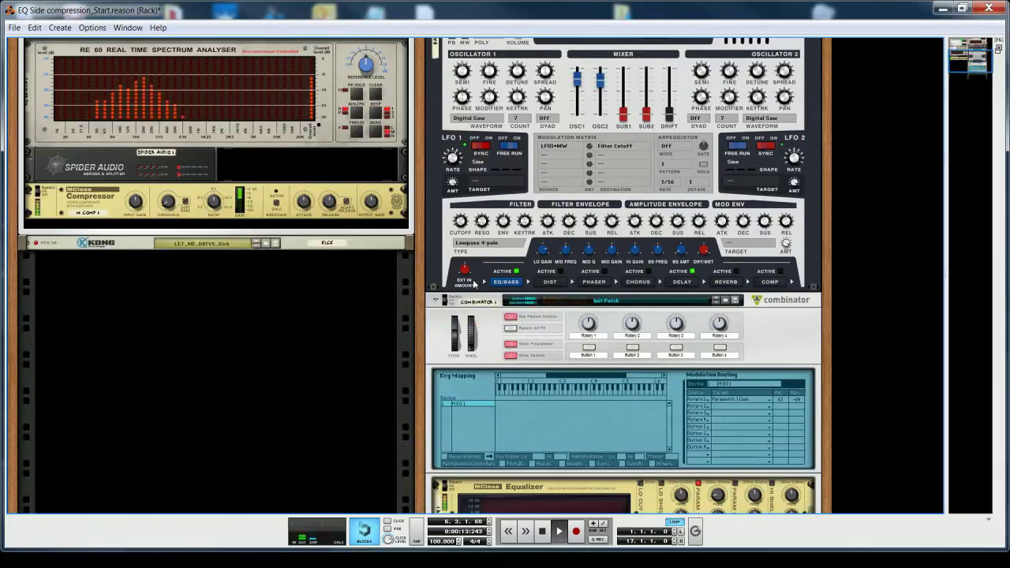
pyautogui.scroll(-5, 473, 284)
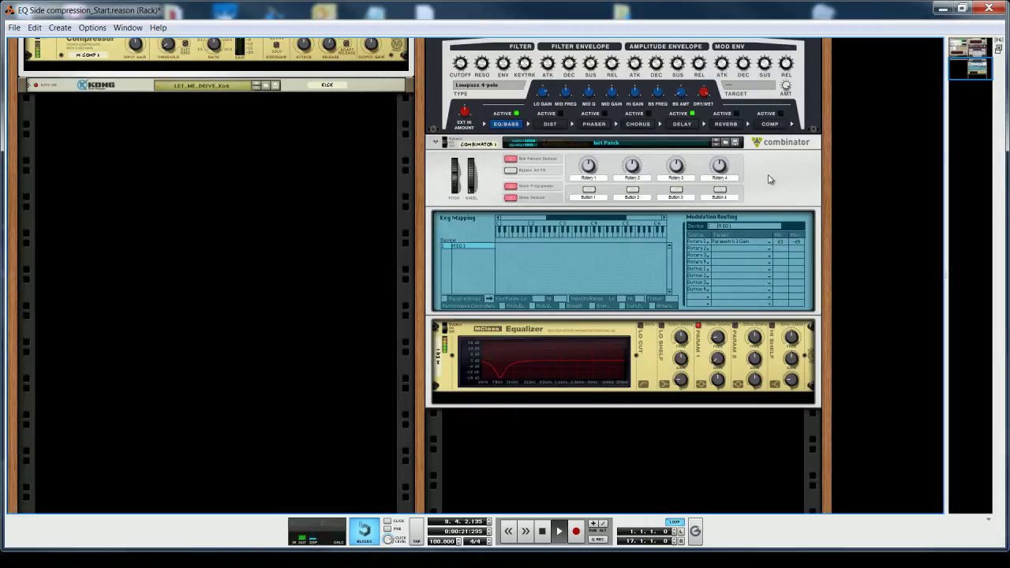
pyautogui.scroll(10, 786, 170)
pyautogui.scroll(-5, 772, 180)
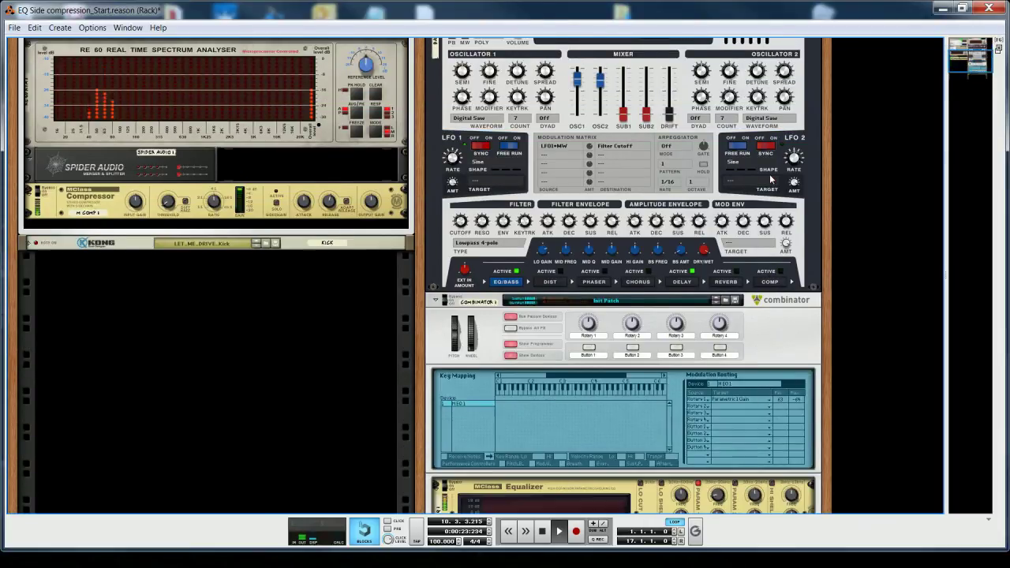